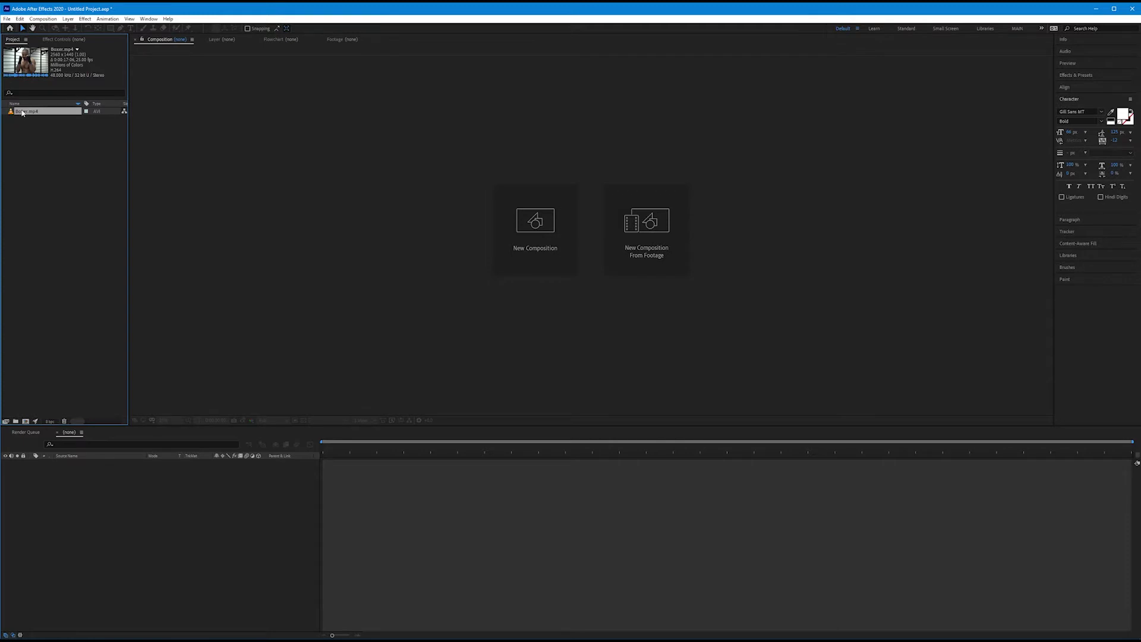
# Create a Boxer composition from Boxer.mp4 and zoom the viewer to 50%
pyautogui.moveTo(22, 113); pyautogui.dragTo(91, 504)
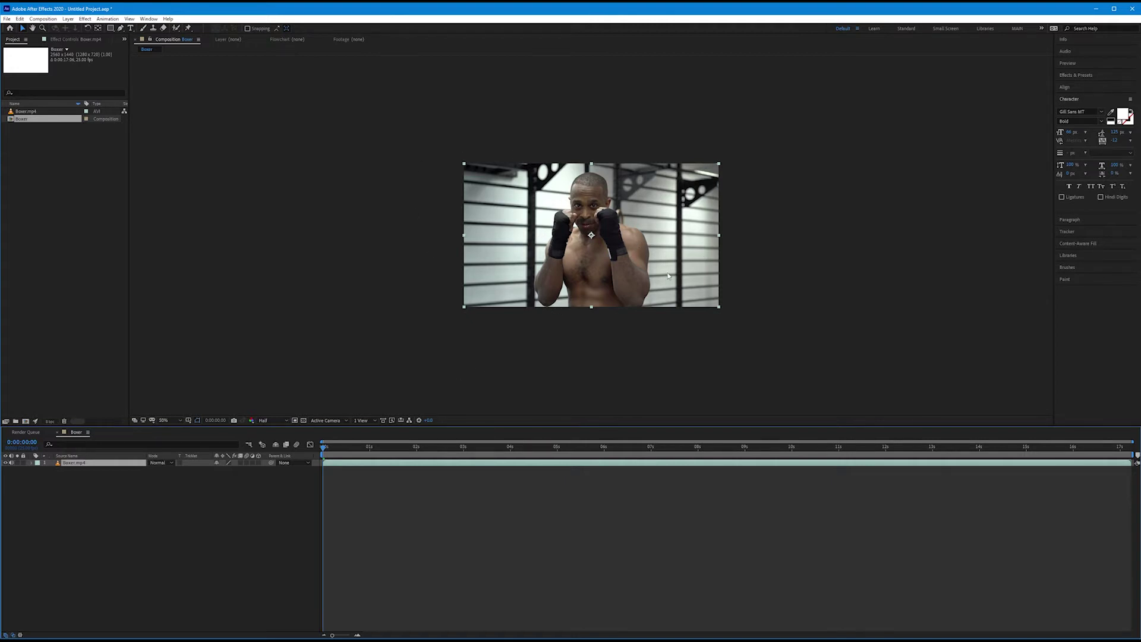
pyautogui.scroll(1, 668, 276)
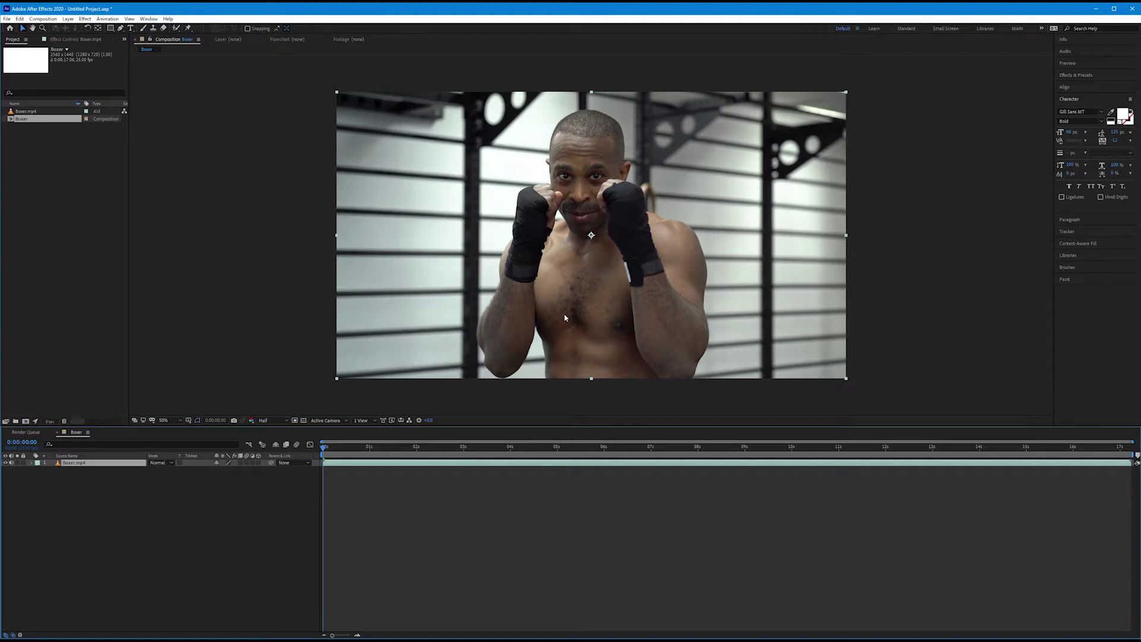
# Open the Boxer.mp4 layer in its own Layer viewer with the Roto Brush Tool selected
pyautogui.doubleClick(76, 465)
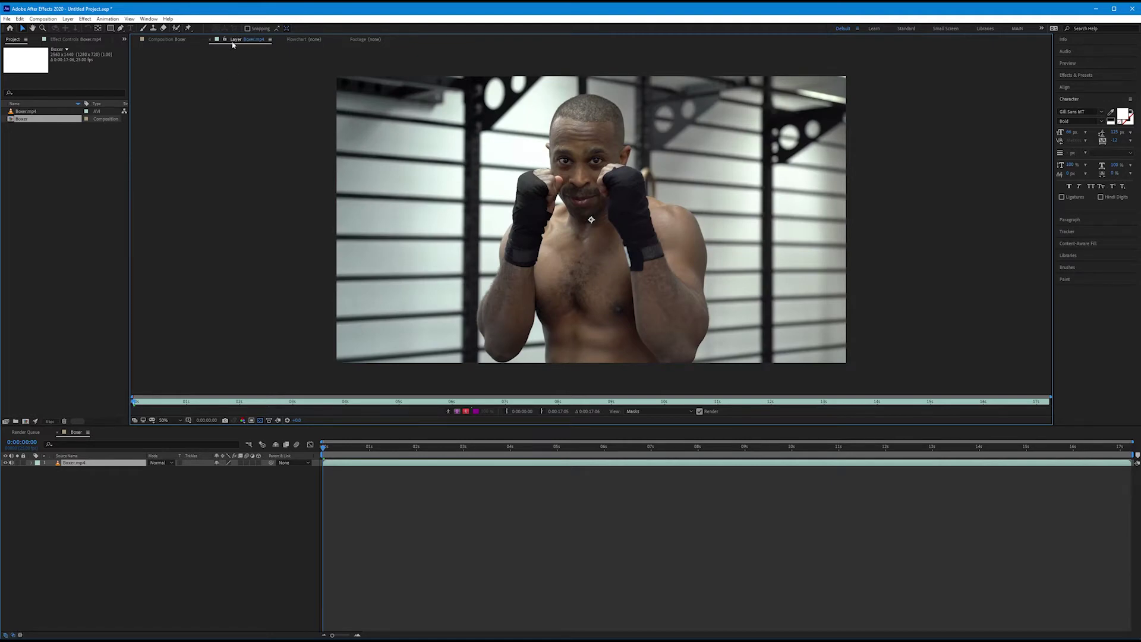
pyautogui.click(176, 29)
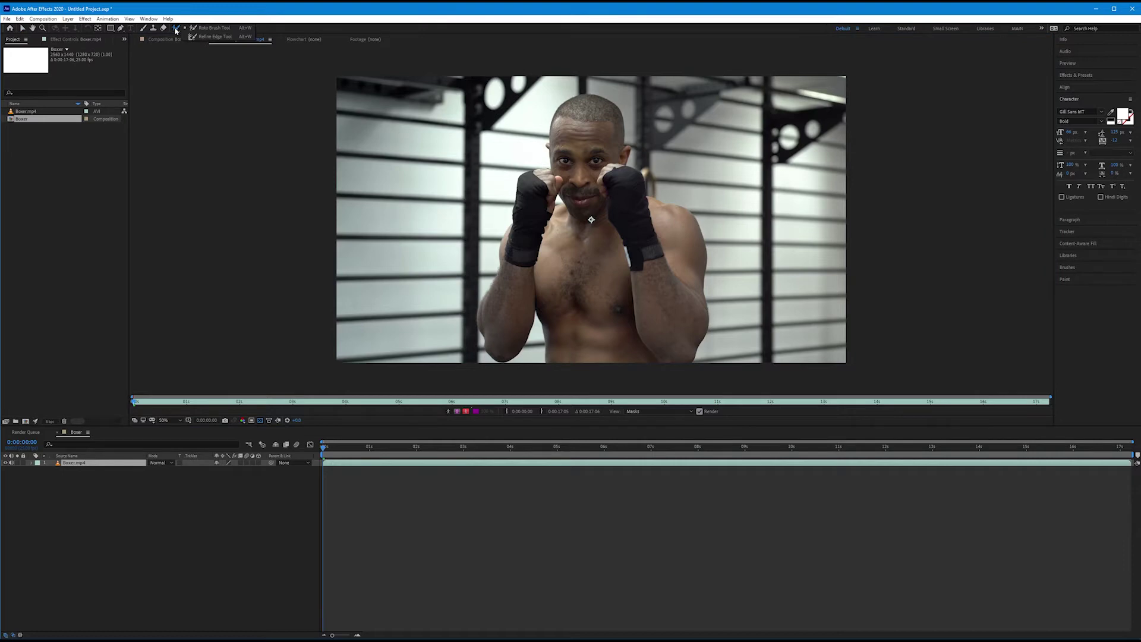
pyautogui.click(221, 30)
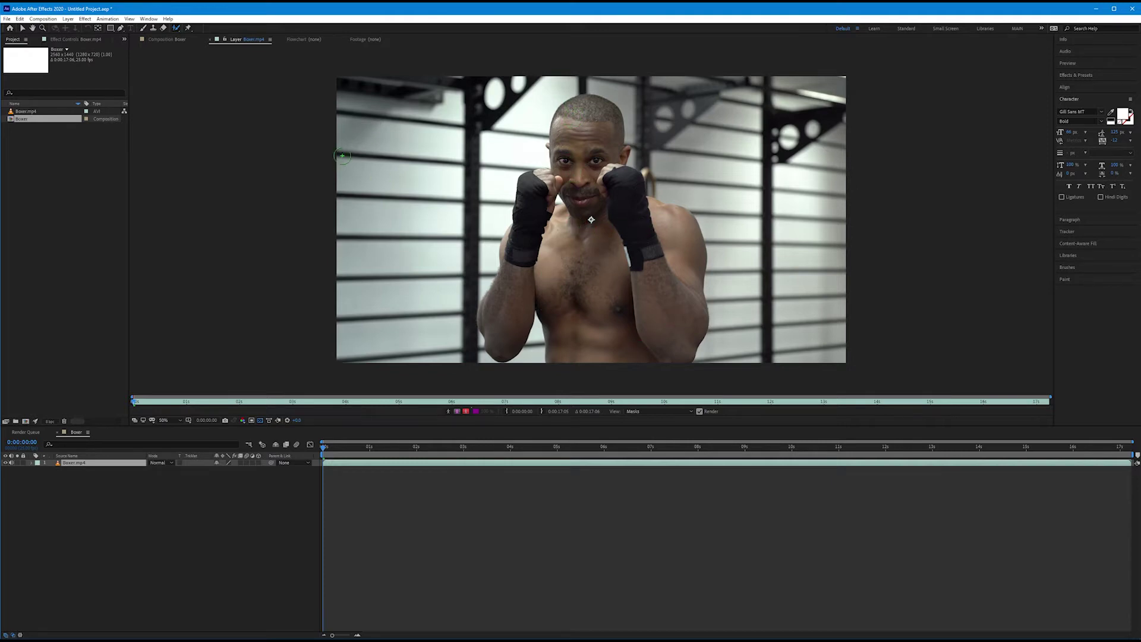
pyautogui.click(158, 40)
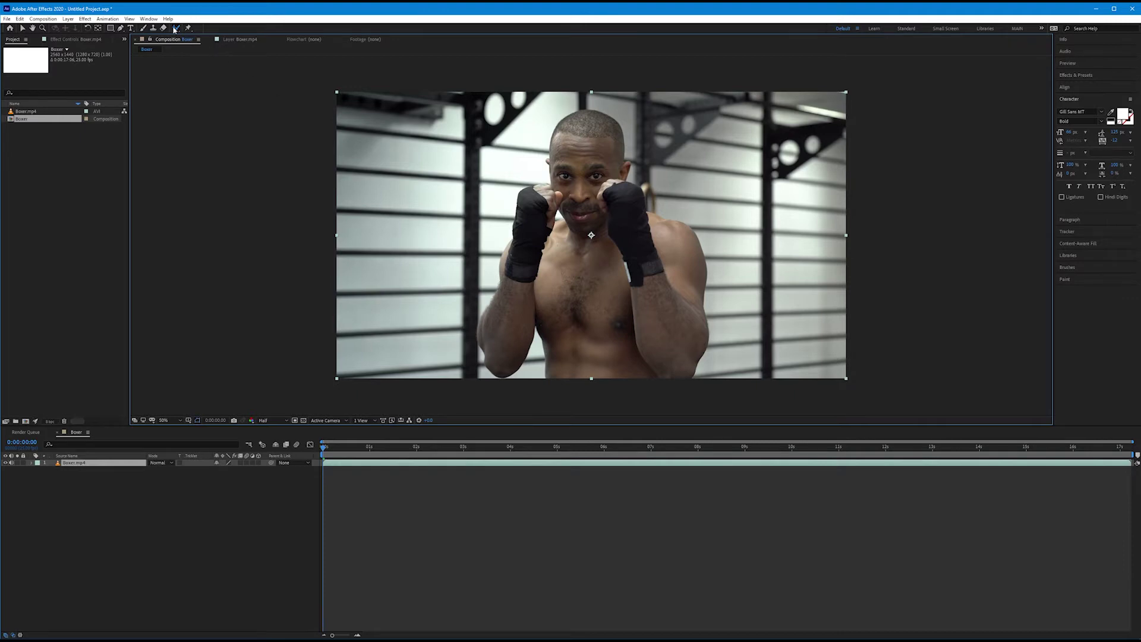
pyautogui.click(228, 41)
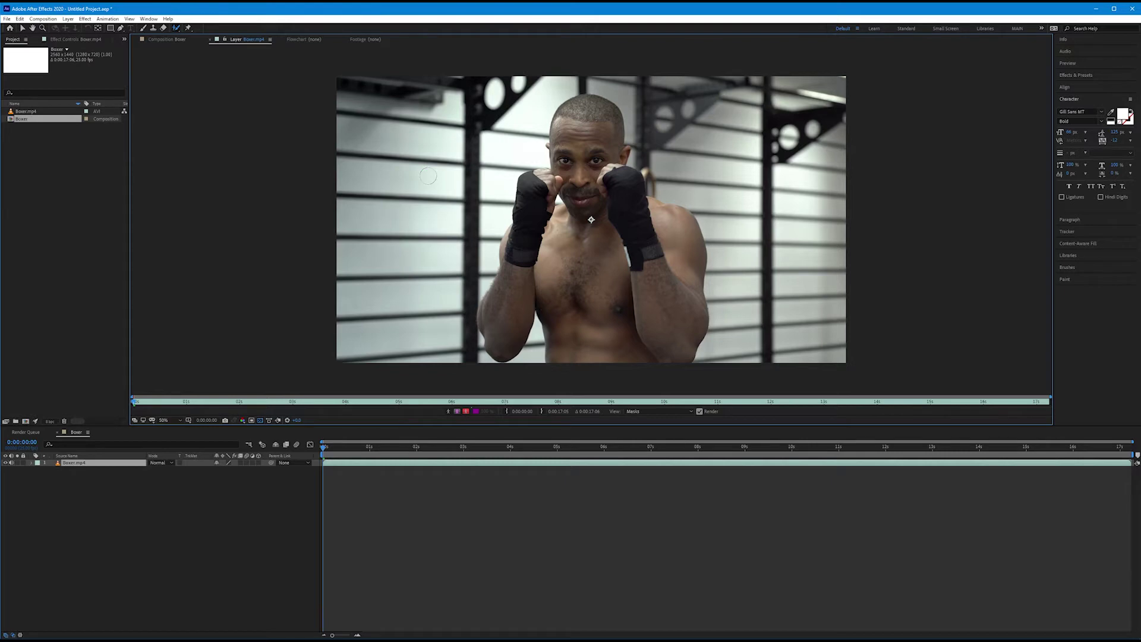
# Enlarge the Roto Brush to about 240 px and end the work area at 0:00:03:24
pyautogui.moveTo(427, 176)
pyautogui.keyDown('ctrl'); pyautogui.mouseDown()
pyautogui.moveTo(491, 176)
pyautogui.moveTo(428, 176)
pyautogui.mouseUp(); pyautogui.keyUp('ctrl')
pyautogui.moveTo(323, 449); pyautogui.dragTo(509, 448)
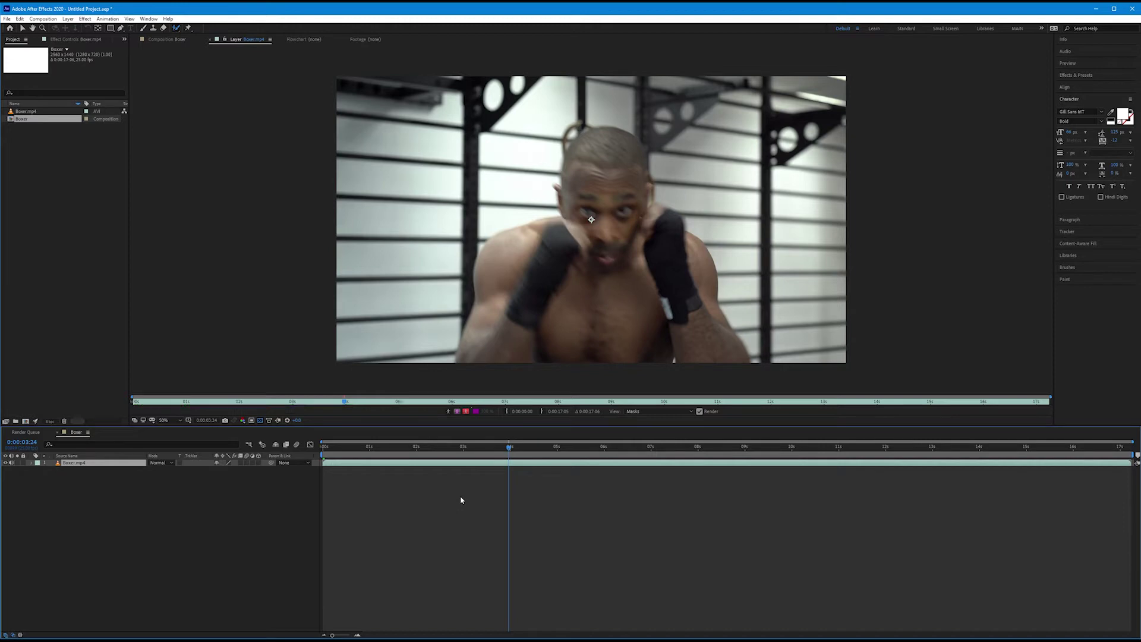
pyautogui.press('n')
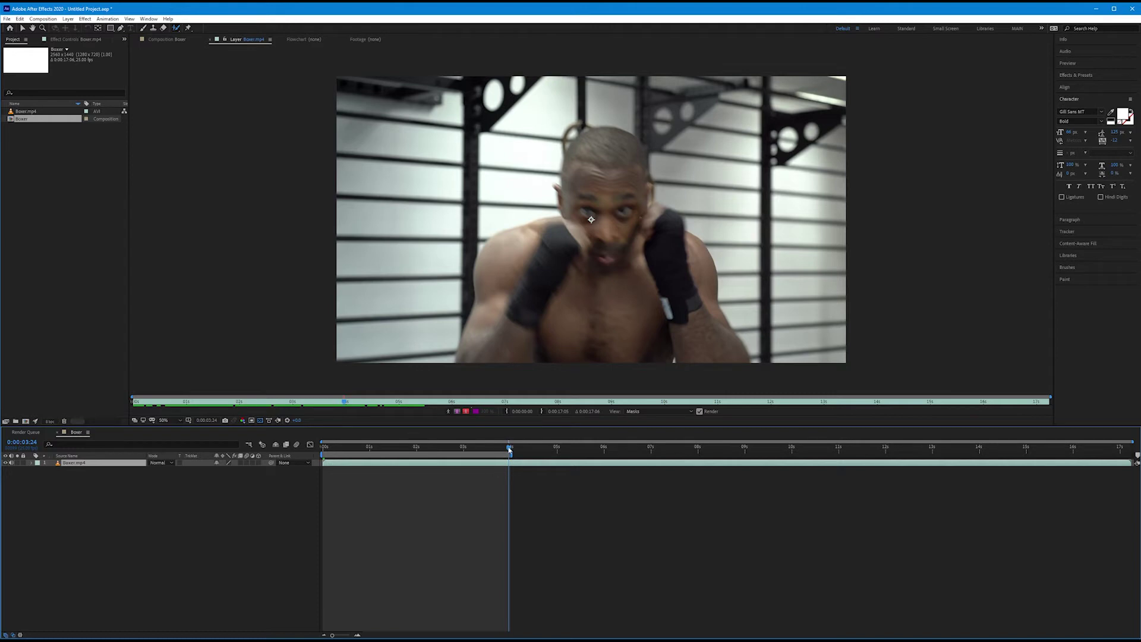
# Move the playhead back to 0:00:00:00 and show the Boxer.mp4 Effect Controls
pyautogui.moveTo(345, 403); pyautogui.dragTo(329, 402)
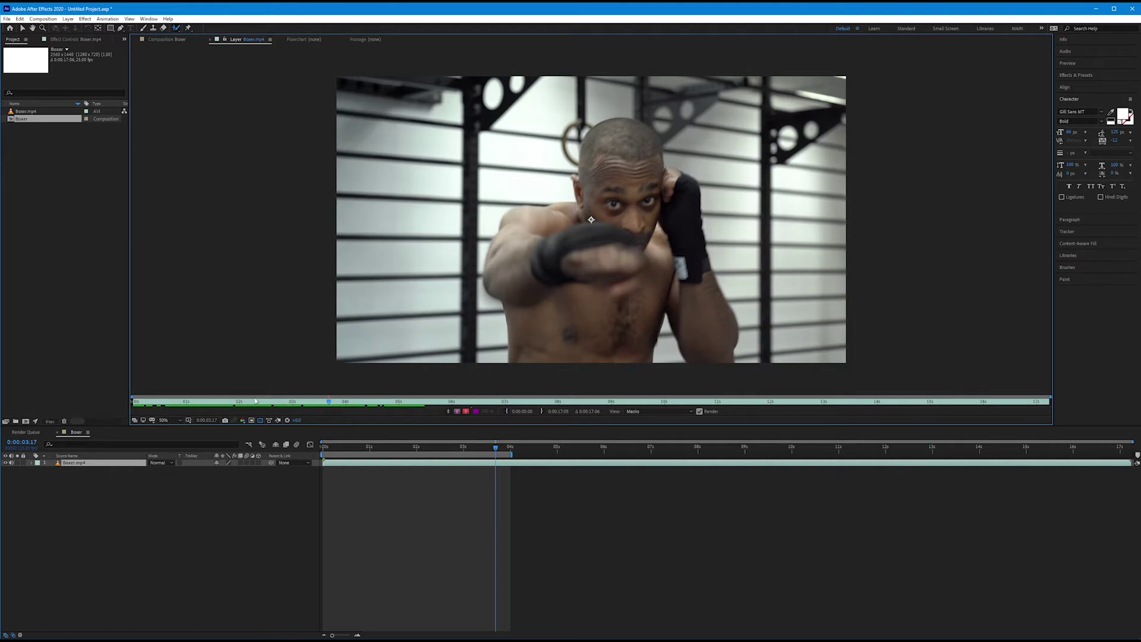
pyautogui.moveTo(496, 449); pyautogui.dragTo(323, 448)
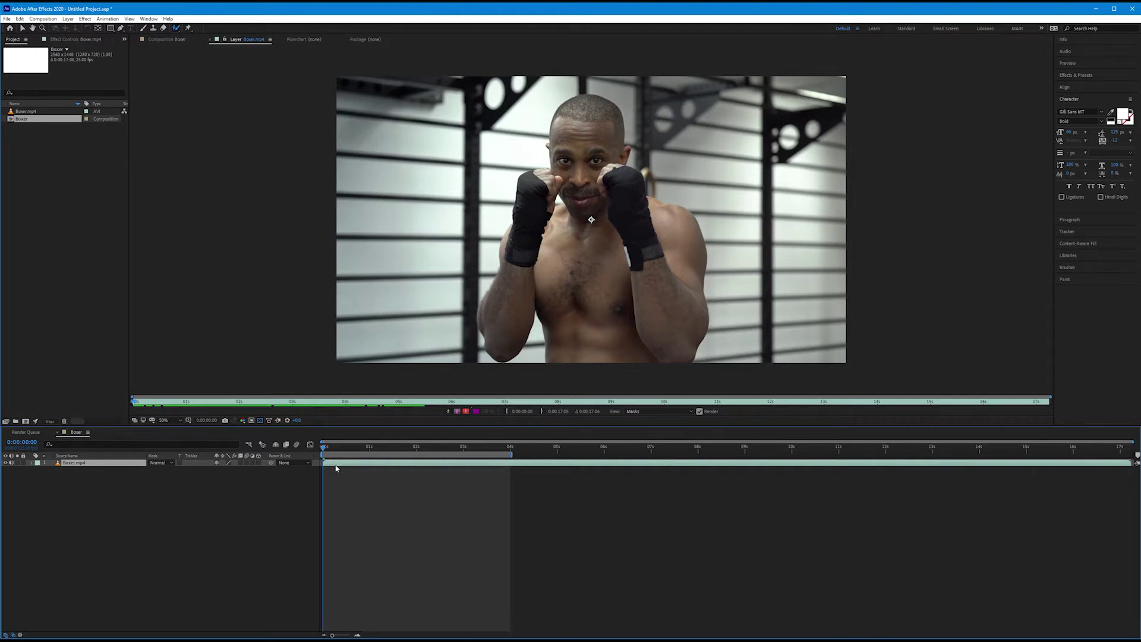
pyautogui.click(601, 245)
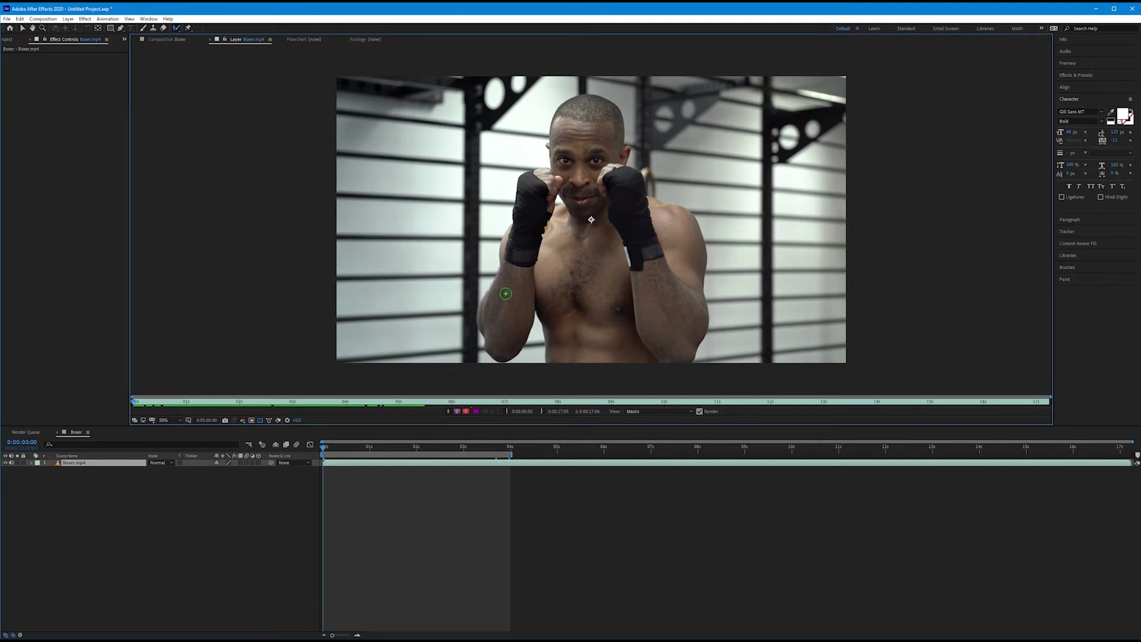
# Set the Boxer composition preview resolution to Full, then go back to the Boxer.mp4 layer view
pyautogui.click(170, 40)
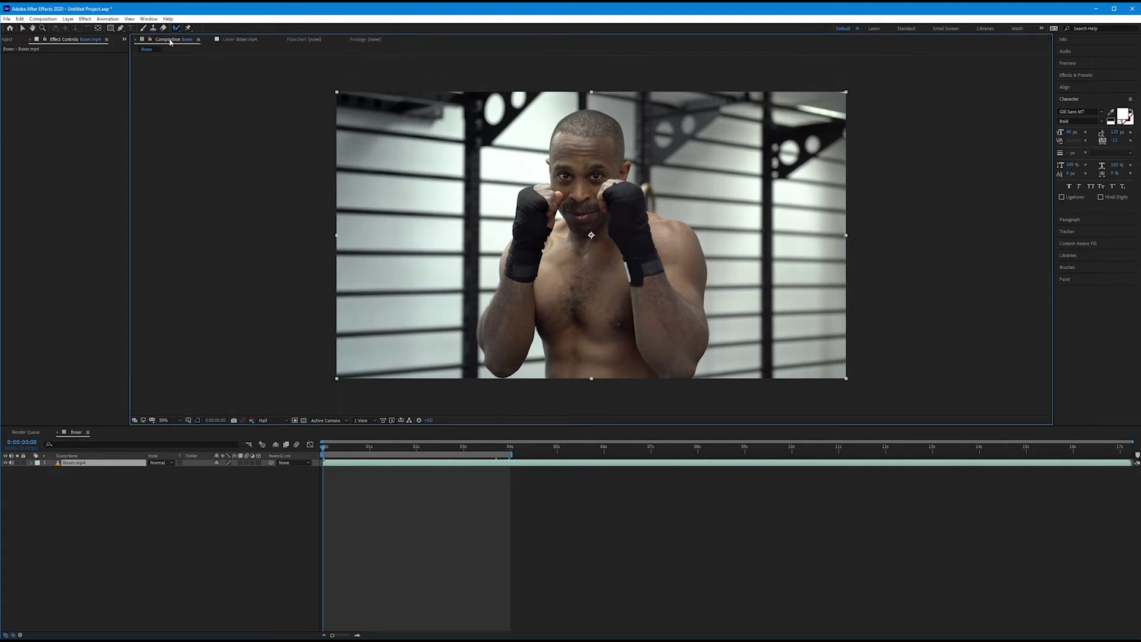
pyautogui.click(266, 421)
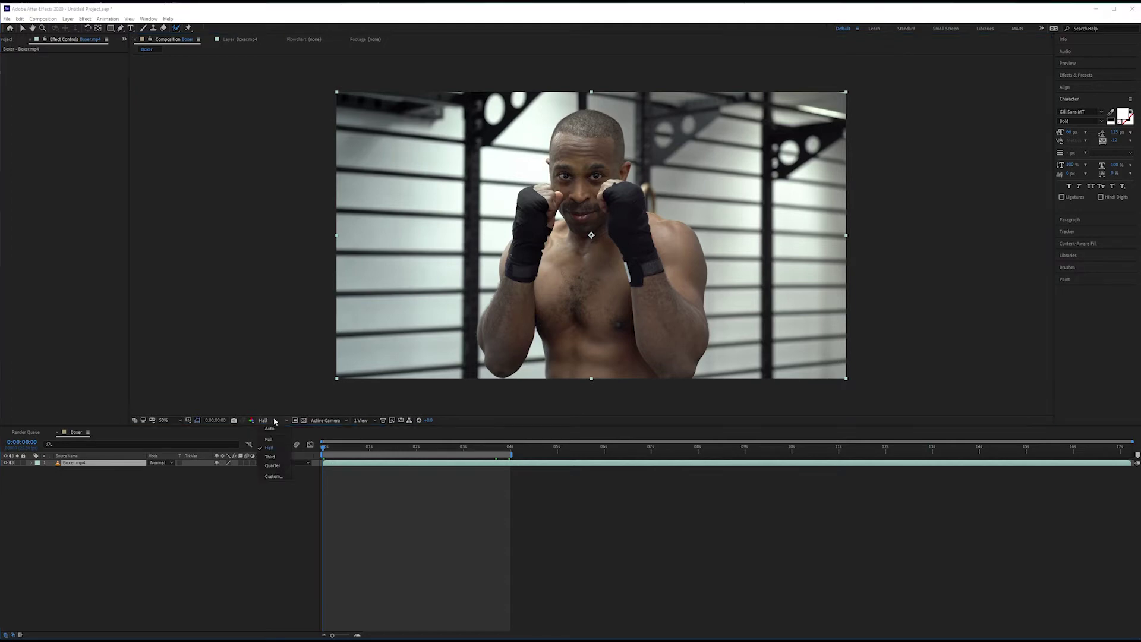
pyautogui.click(270, 439)
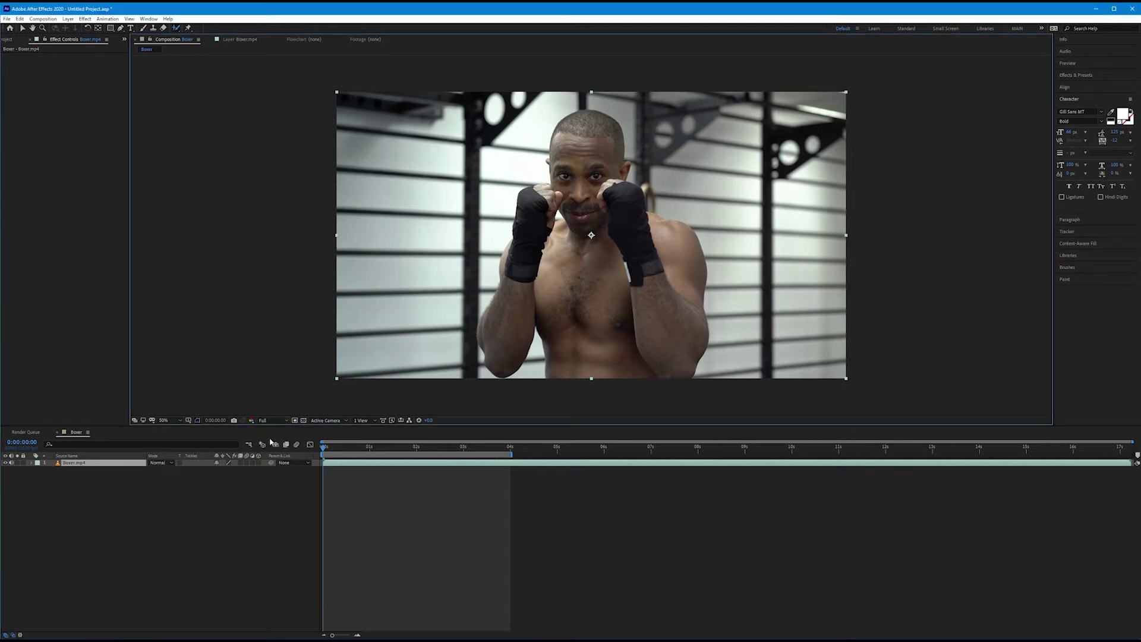
pyautogui.click(246, 41)
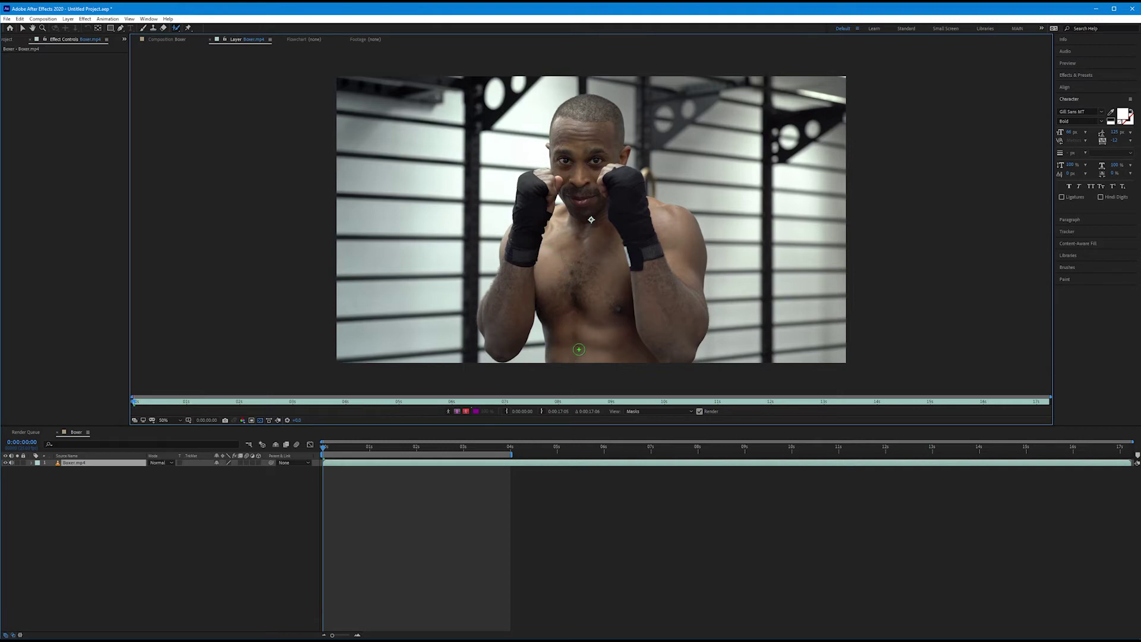
# Paint a Roto Brush foreground stroke over the boxer's torso, head and arms on the first frame
pyautogui.moveTo(569, 351)
pyautogui.mouseDown()
pyautogui.moveTo(561, 303)
pyautogui.moveTo(546, 293)
pyautogui.moveTo(512, 327)
pyautogui.moveTo(538, 191)
pyautogui.moveTo(541, 224)
pyautogui.moveTo(570, 224)
pyautogui.moveTo(573, 126)
pyautogui.moveTo(586, 120)
pyautogui.moveTo(628, 203)
pyautogui.moveTo(675, 230)
pyautogui.moveTo(677, 337)
pyautogui.moveTo(569, 349)
pyautogui.mouseUp()
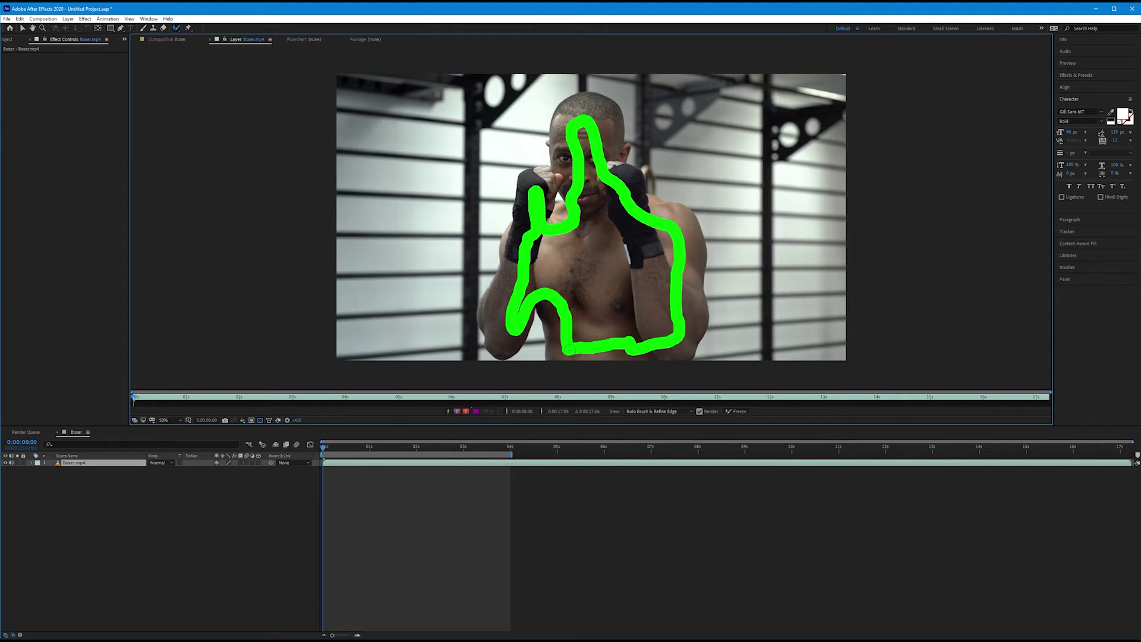
pyautogui.moveTo(569, 350); pyautogui.dragTo(569, 349)
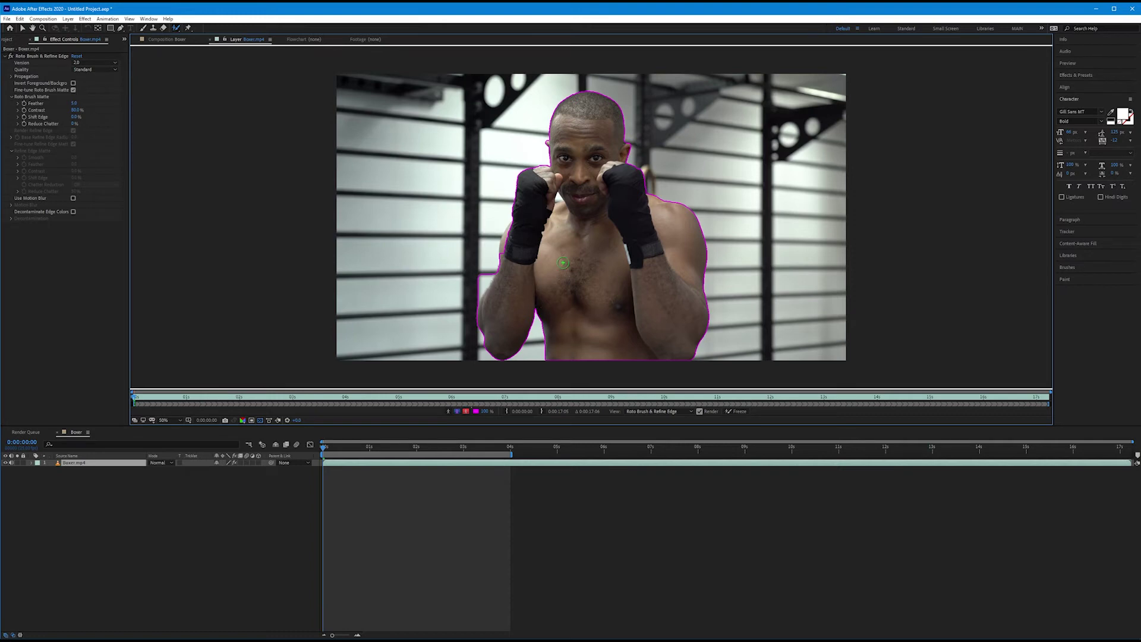
# Add the left wrist to the matte and subtract background along the left arm, checking at 100%
pyautogui.moveTo(507, 252); pyautogui.dragTo(520, 229)
pyautogui.moveTo(487, 269); pyautogui.dragTo(469, 312)
pyautogui.press('.')
pyautogui.press('.')
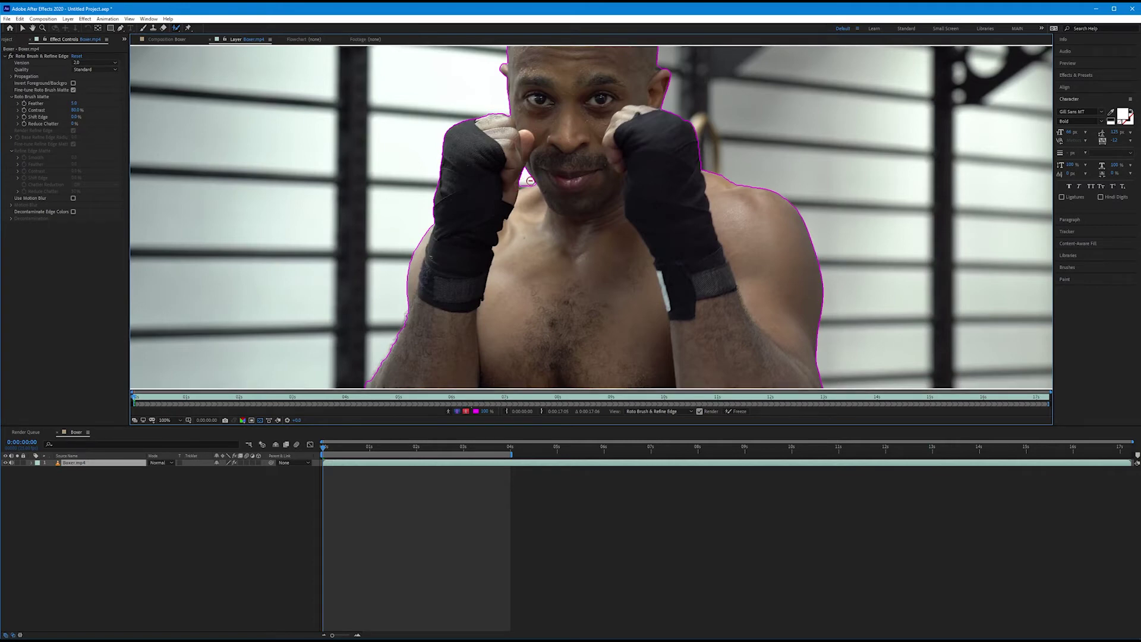
pyautogui.press(',')
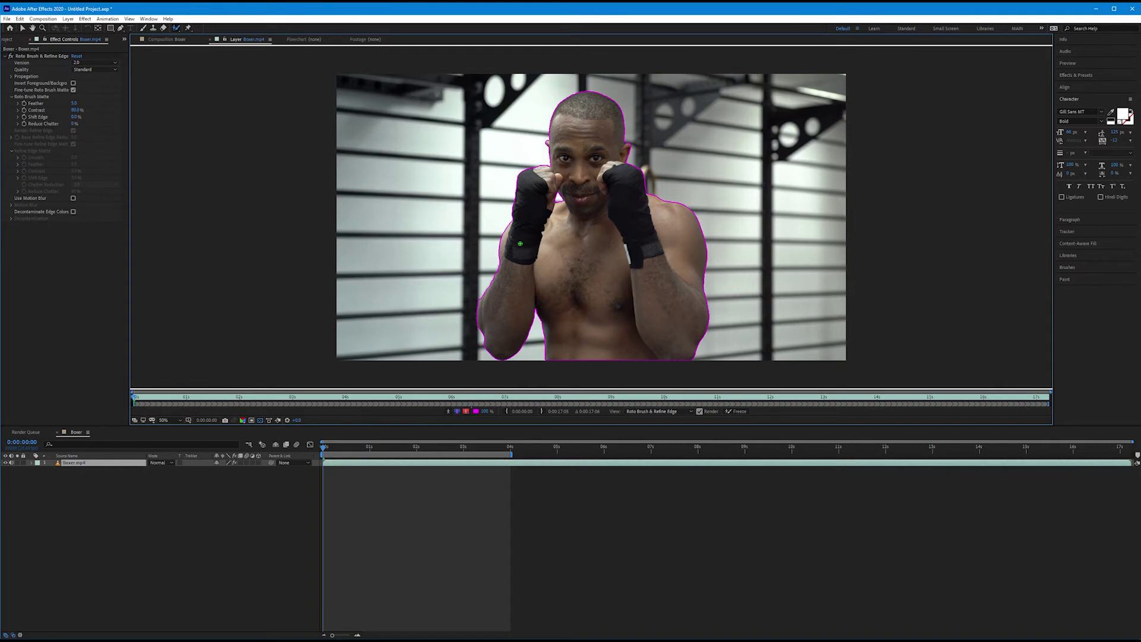
# Compare the boxer's white-on-black alpha matte with the cut-out over transparency
pyautogui.click(449, 412)
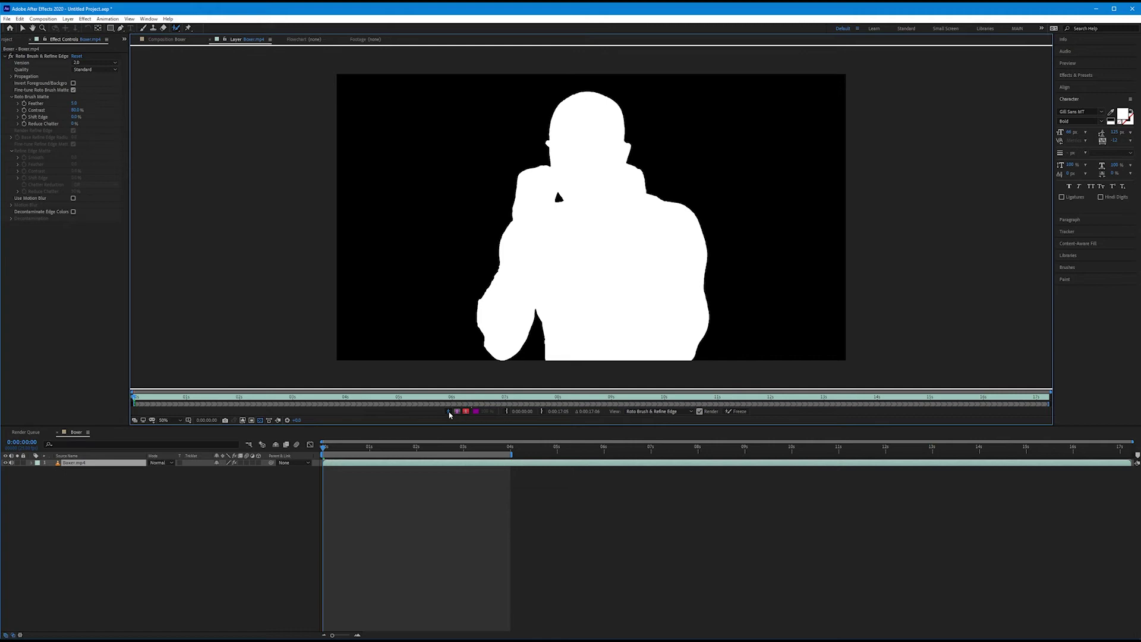
pyautogui.click(449, 412)
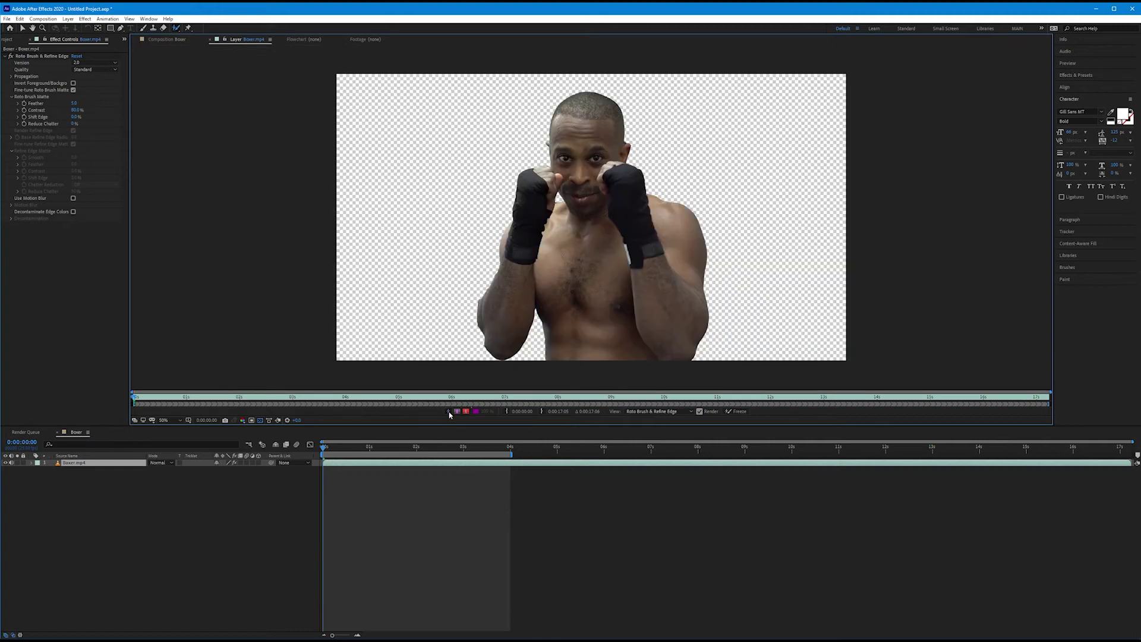
pyautogui.click(450, 412)
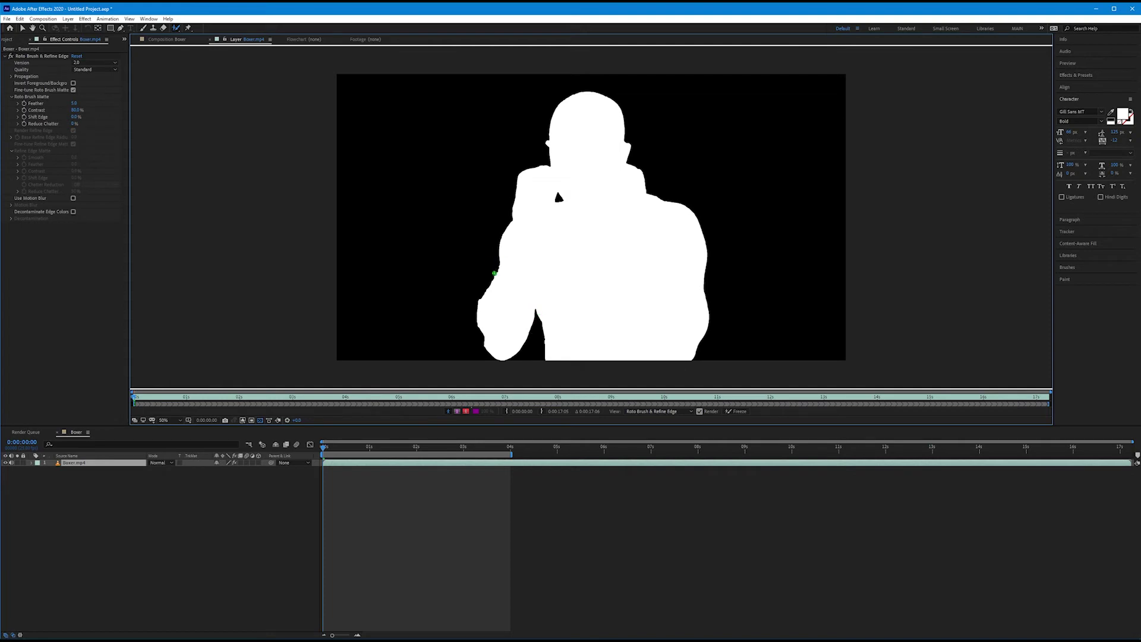
pyautogui.click(459, 413)
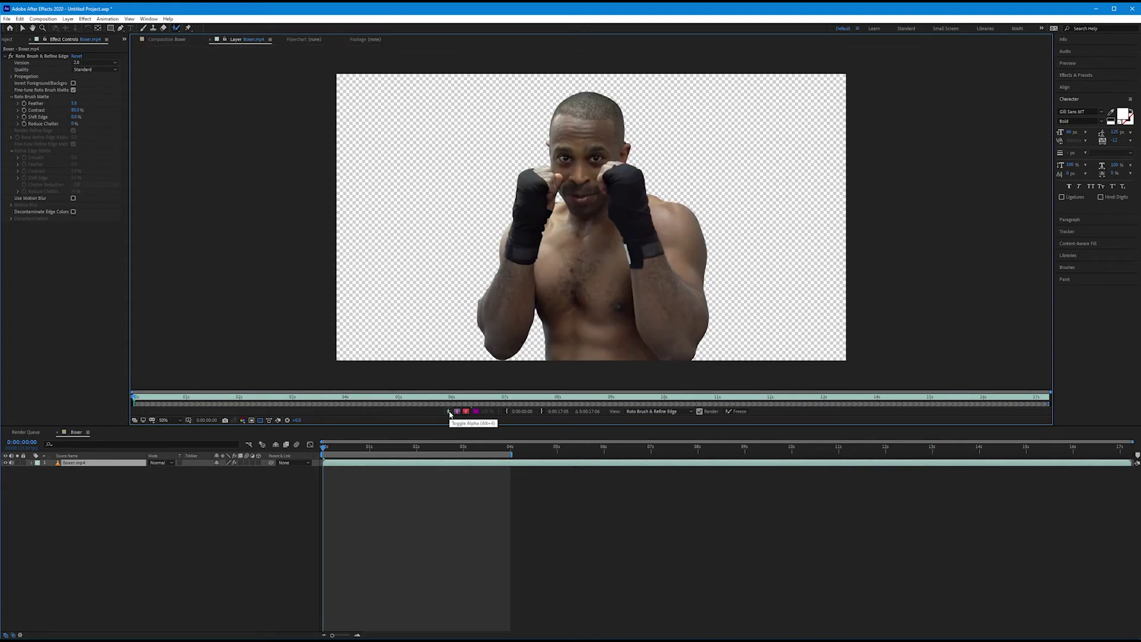
pyautogui.click(450, 413)
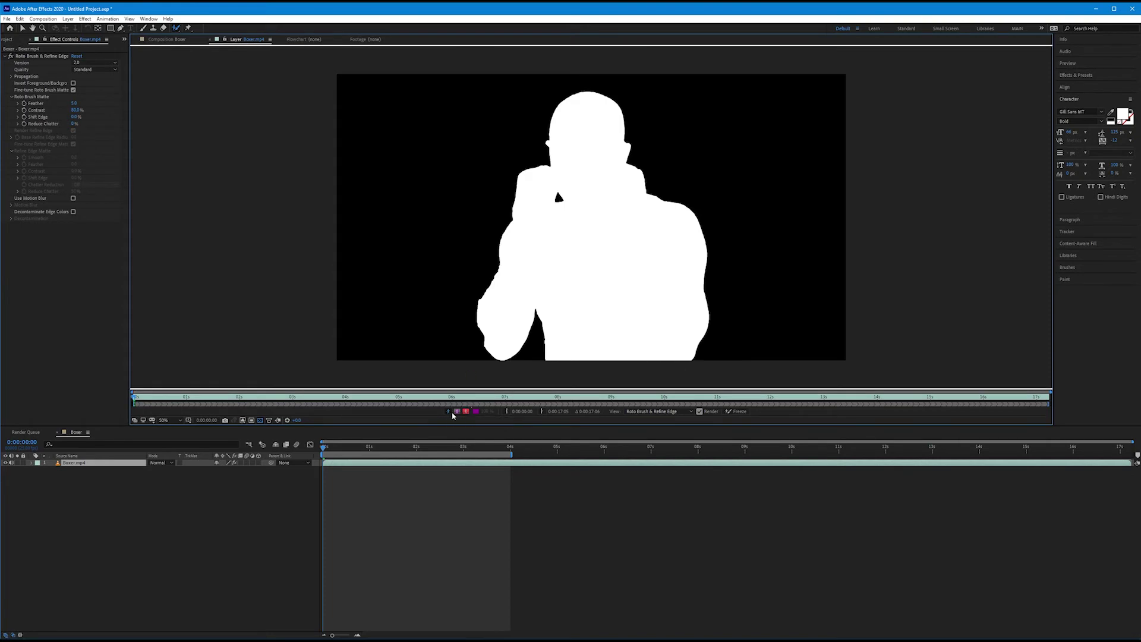
pyautogui.click(457, 412)
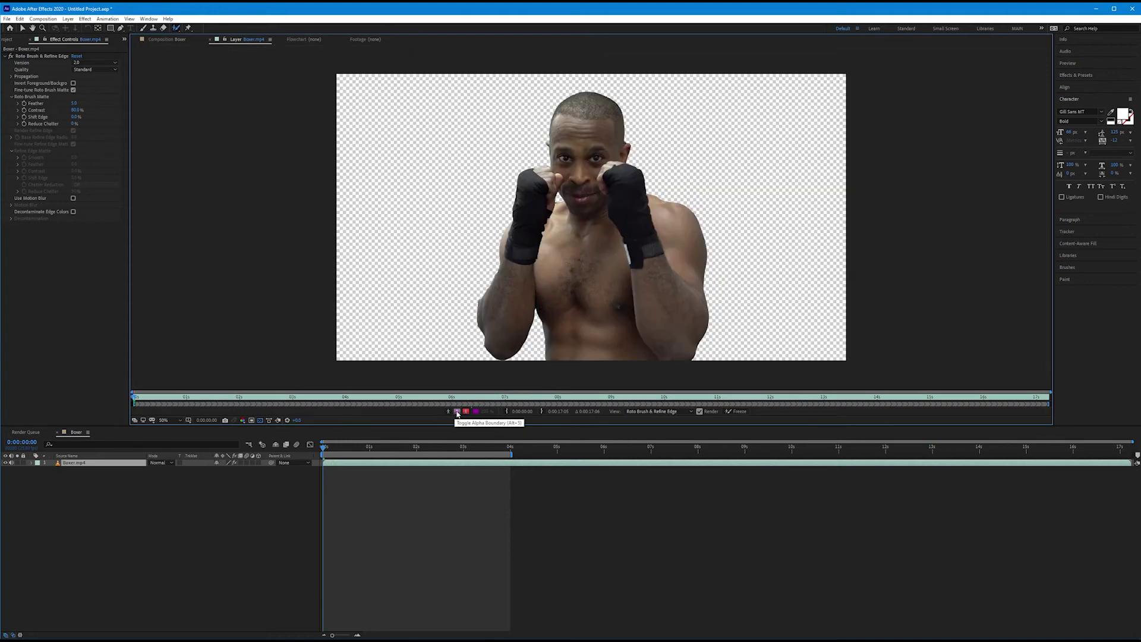
# Compare the matte outline against the full footage, finishing on the red Alpha Overlay view
pyautogui.click(458, 411)
pyautogui.click(457, 412)
pyautogui.click(457, 412)
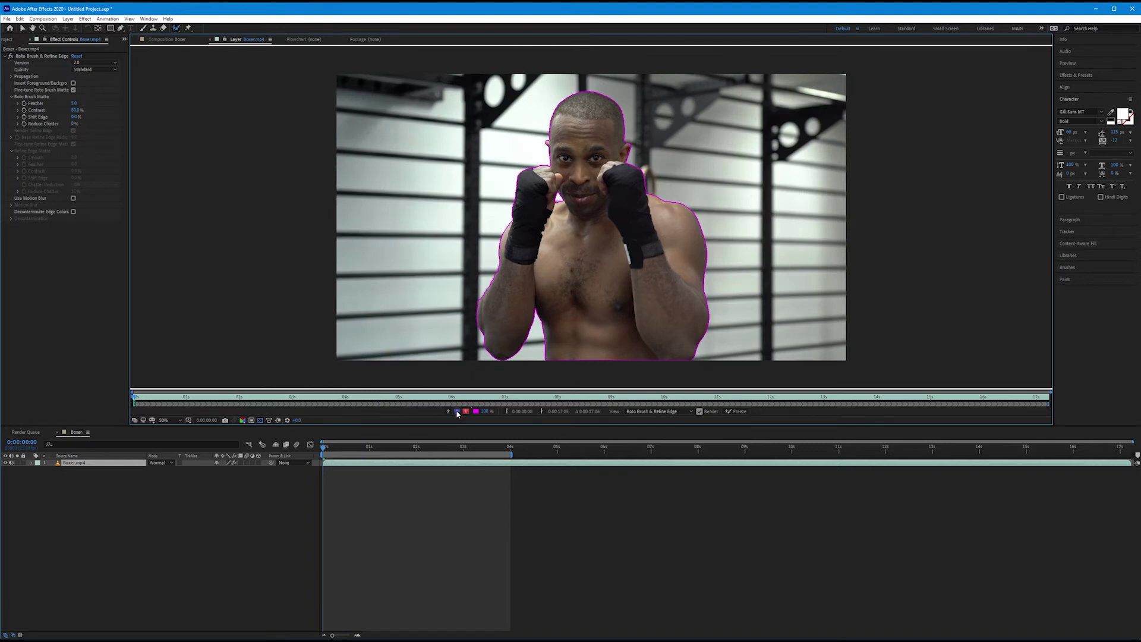
pyautogui.click(457, 412)
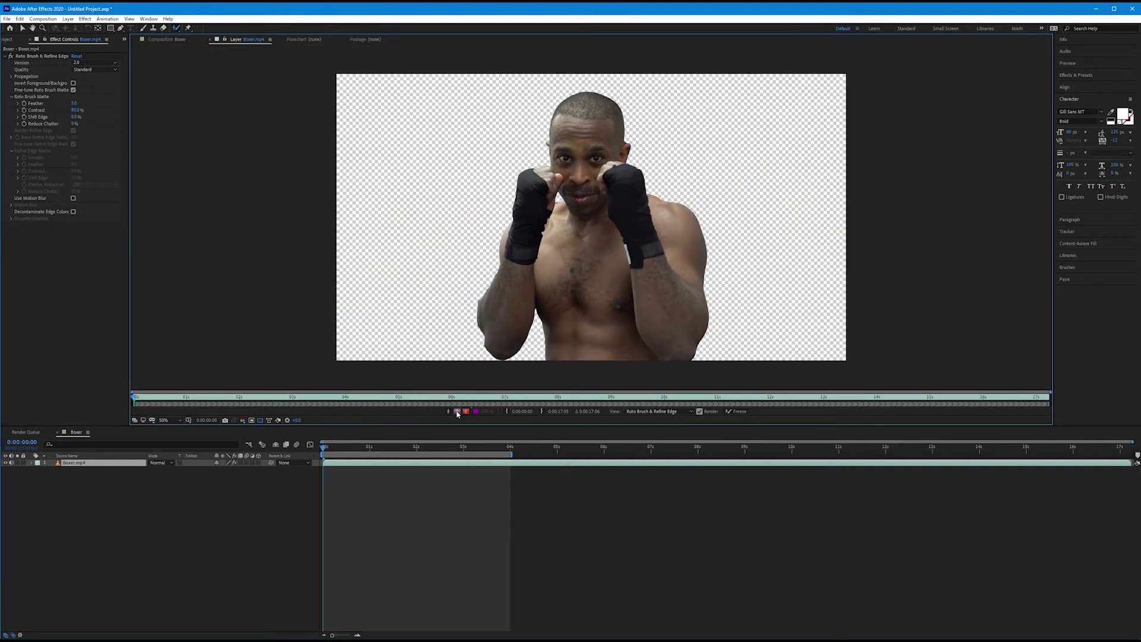
pyautogui.click(457, 412)
pyautogui.click(457, 412)
pyautogui.click(457, 412)
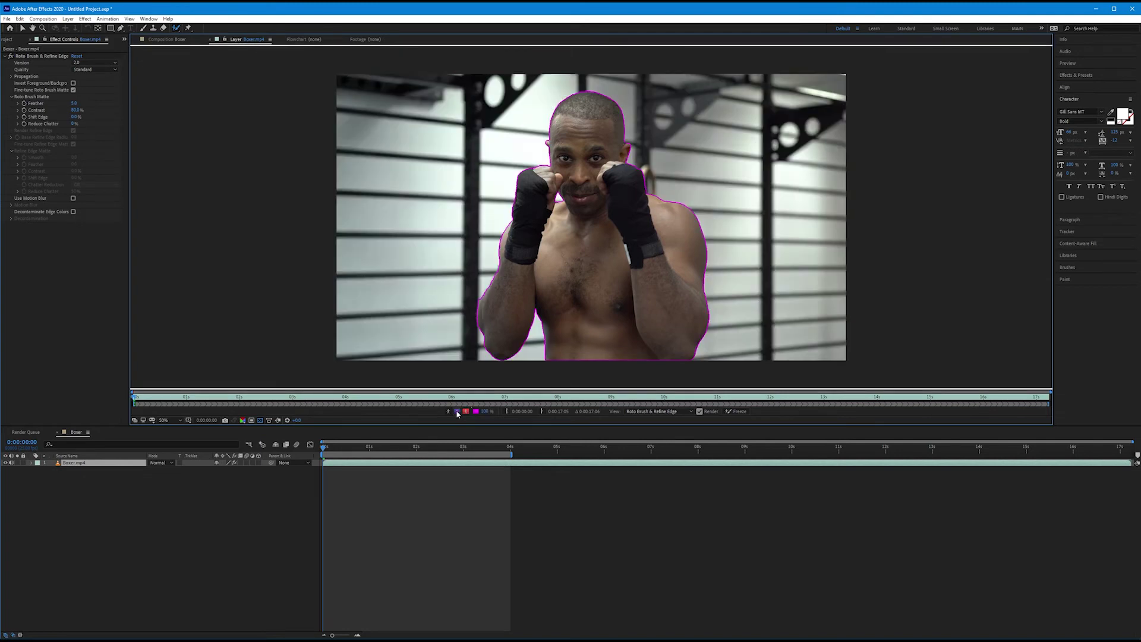
pyautogui.click(467, 412)
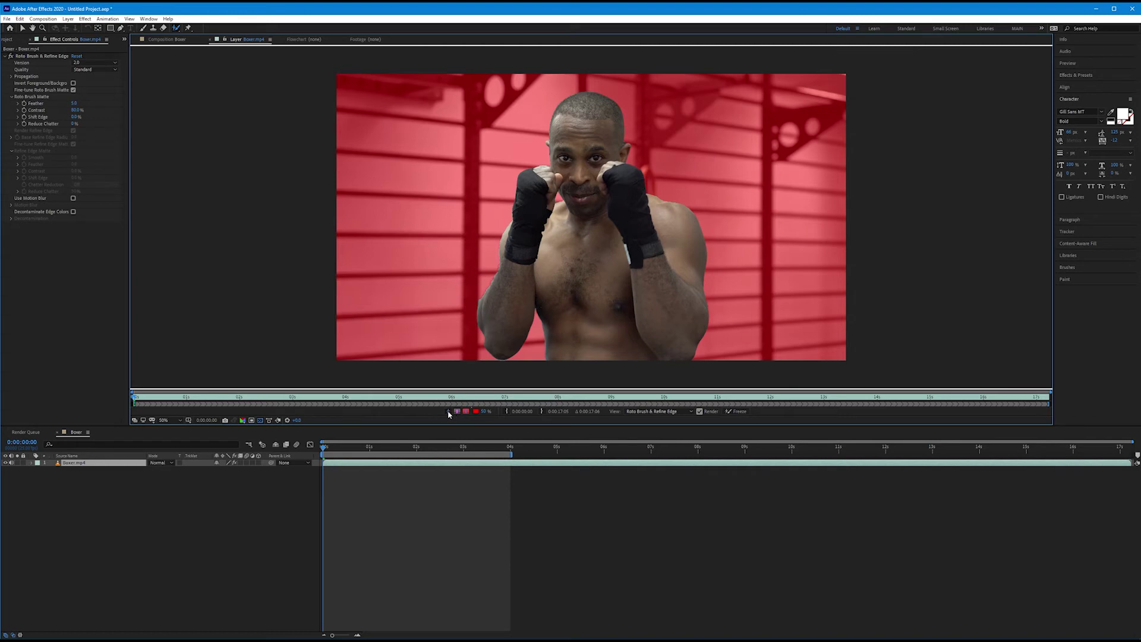
pyautogui.click(448, 412)
pyautogui.click(449, 412)
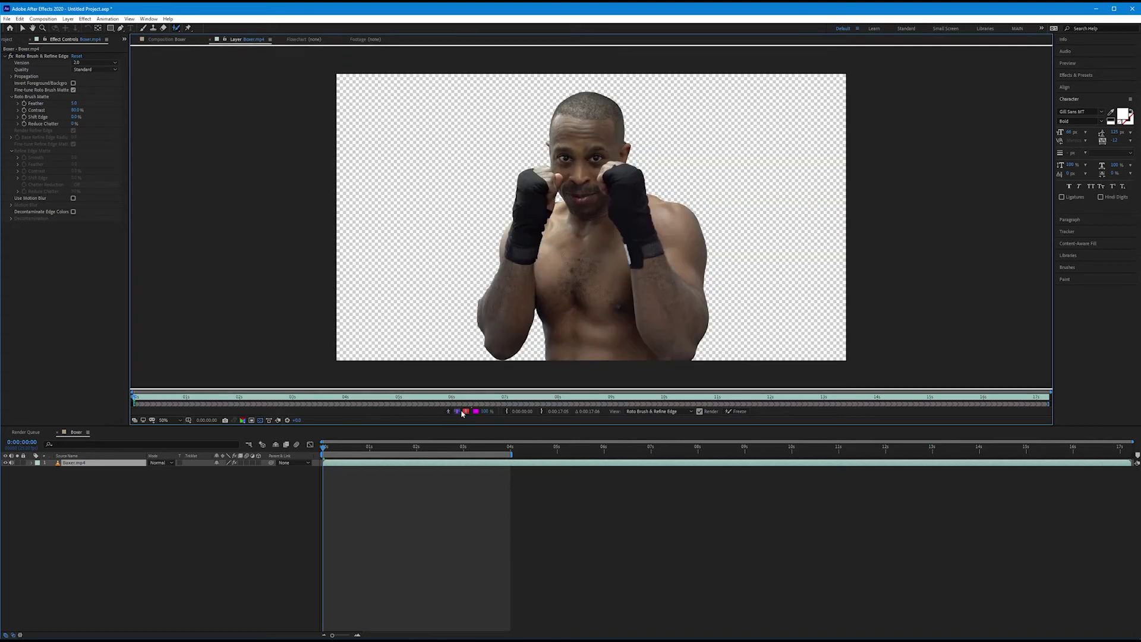
pyautogui.click(457, 411)
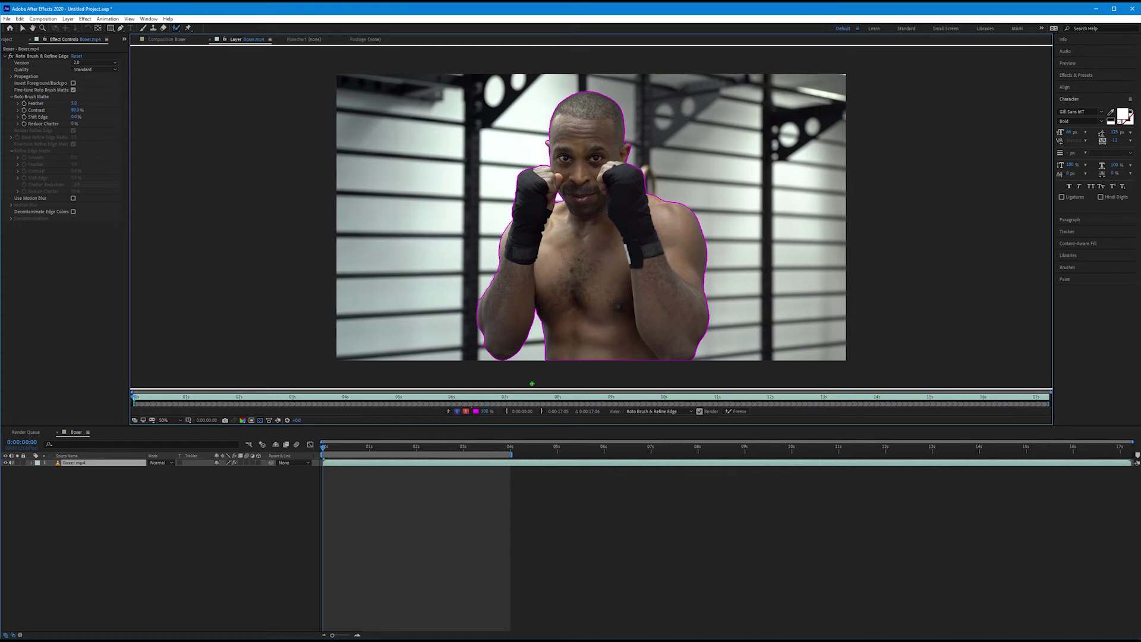
pyautogui.click(476, 412)
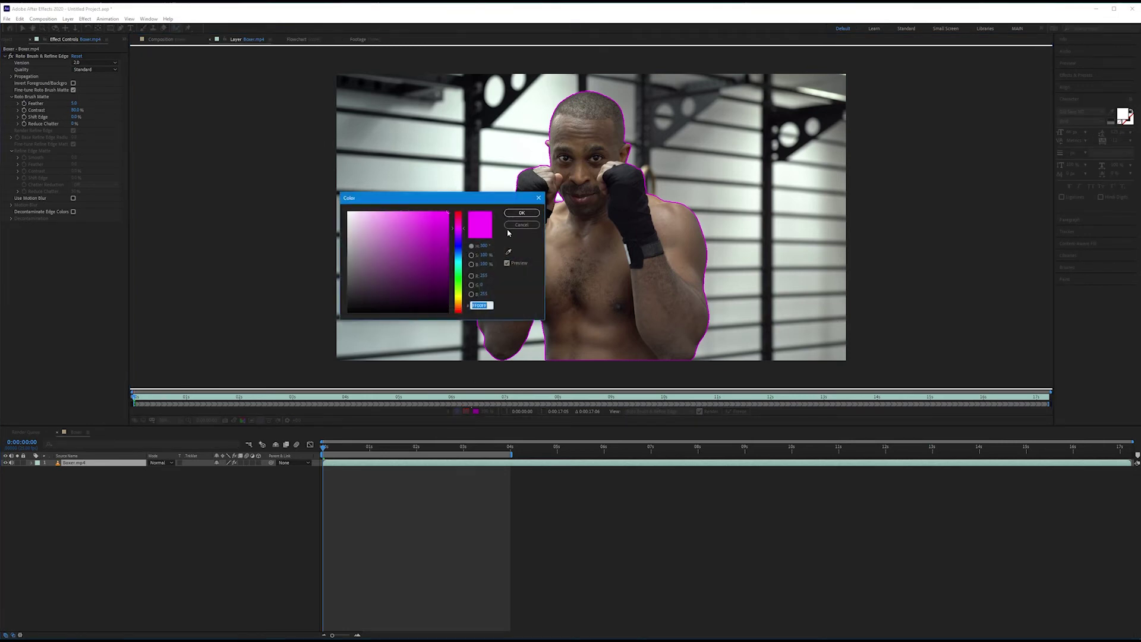
pyautogui.click(518, 226)
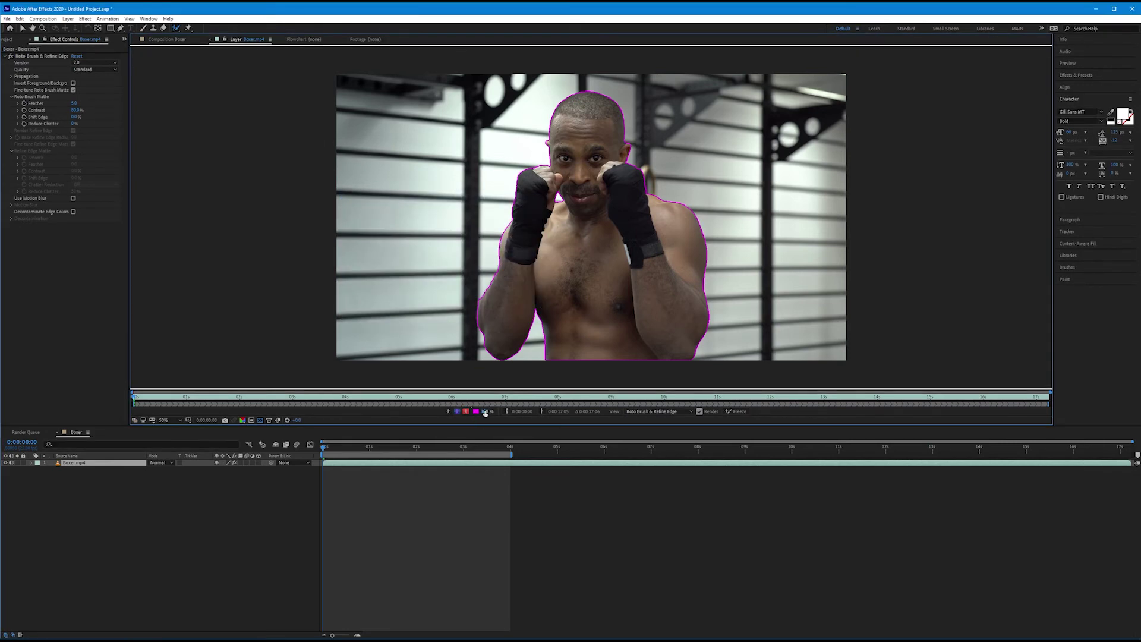
pyautogui.click(466, 413)
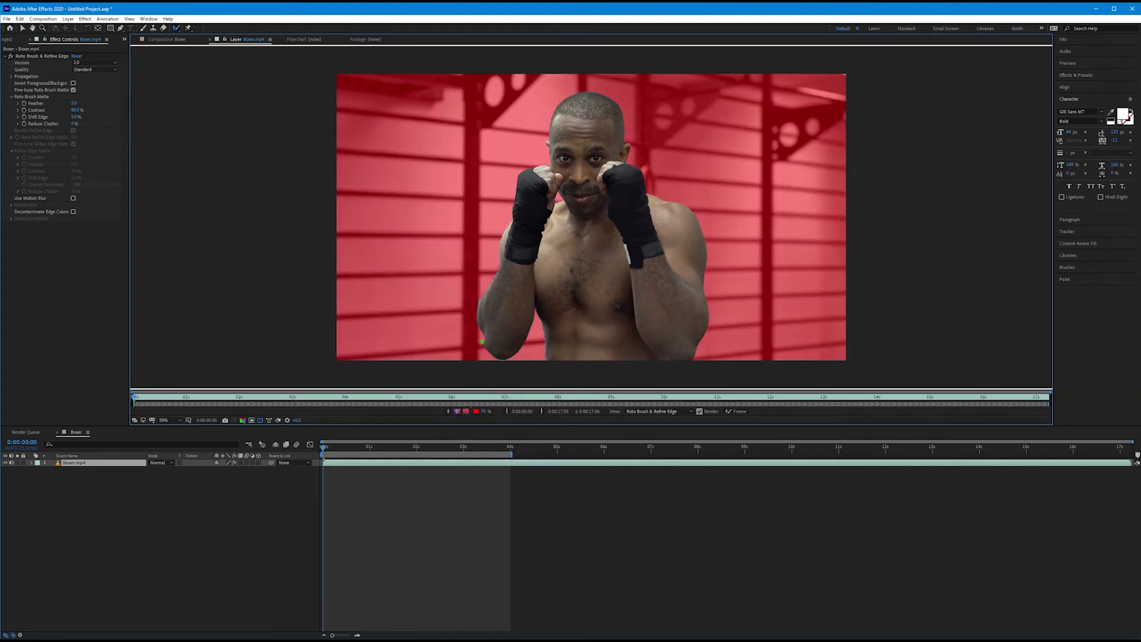
pyautogui.click(485, 414)
# Zoom to 100% on the boxer's torso and forearms with the Roto Brush active
pyautogui.press('.')
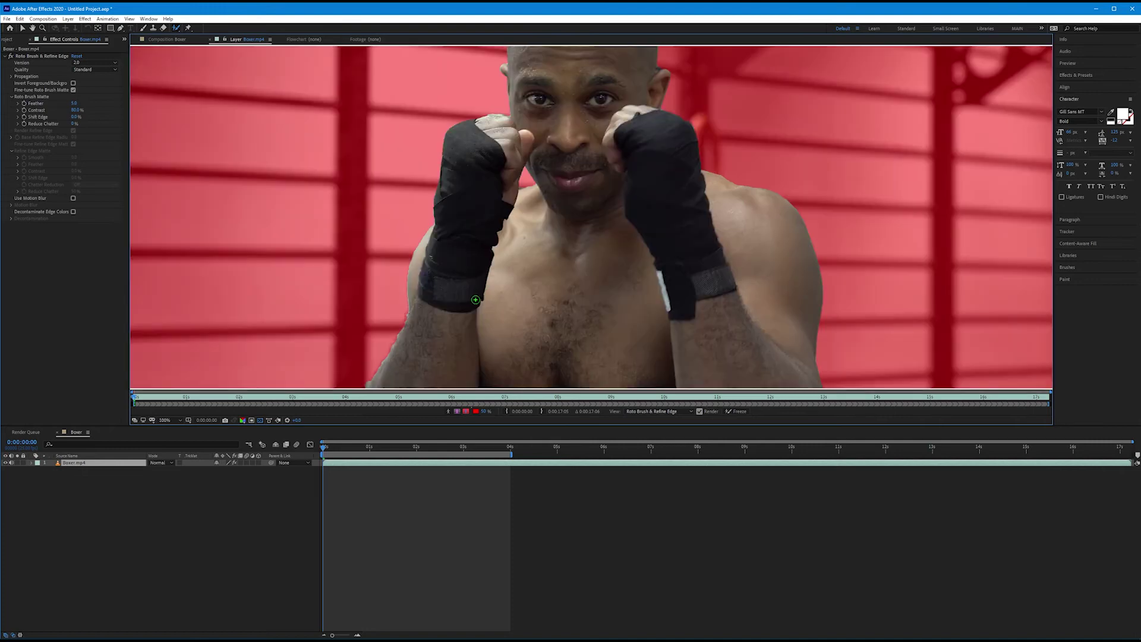
pyautogui.moveTo(444, 318); pyautogui.dragTo(534, 205)
pyautogui.hotkey('alt', 'w')
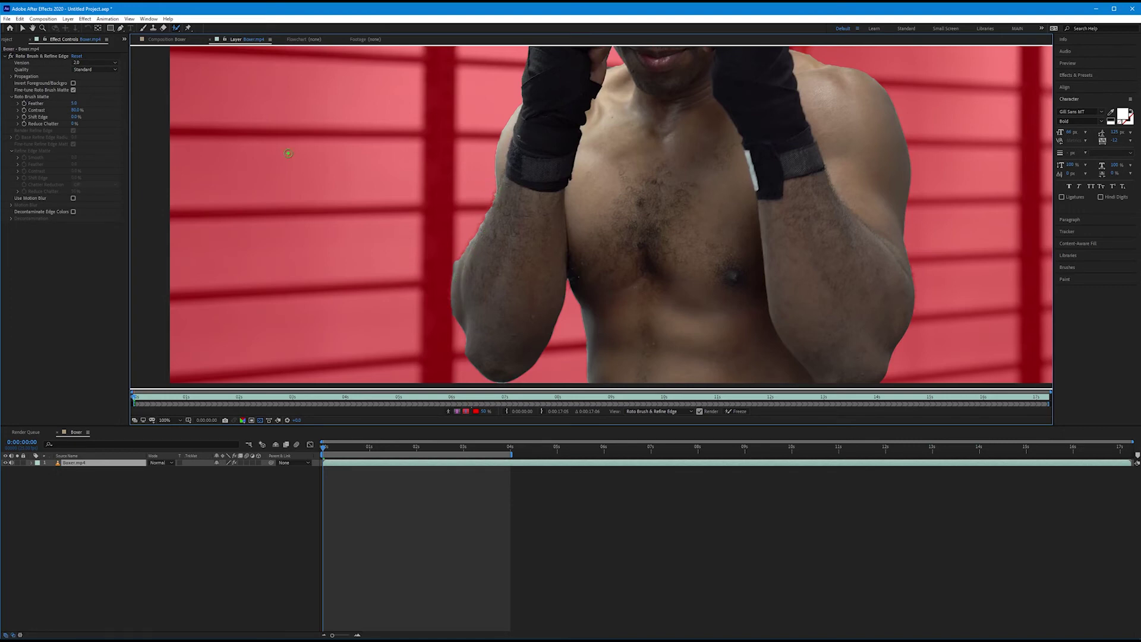
pyautogui.click(176, 30)
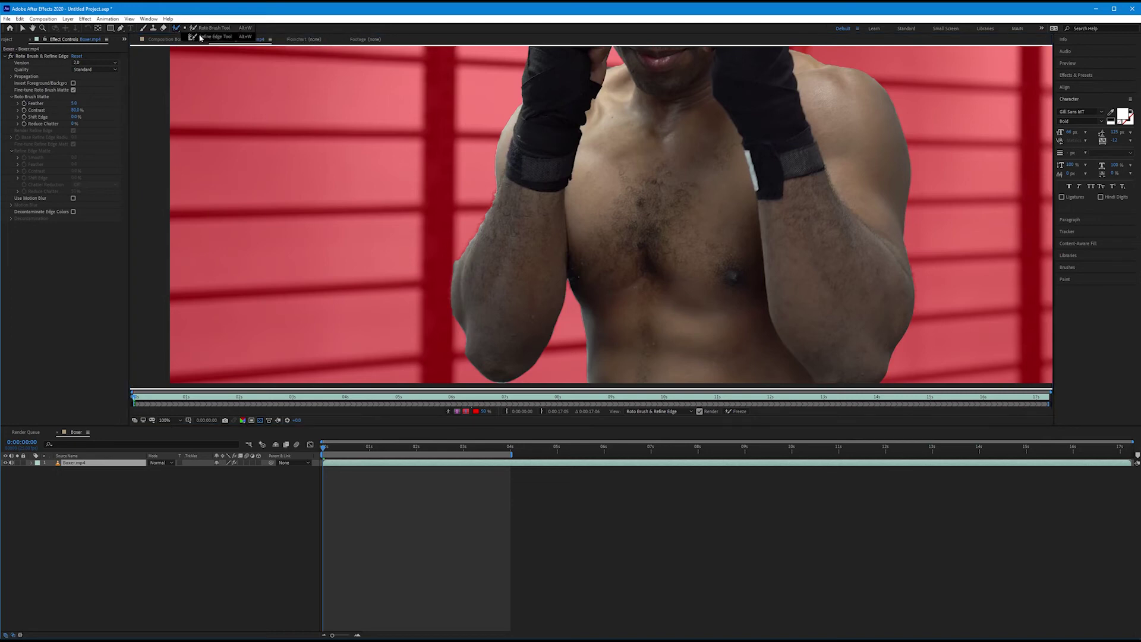
# Paint an enlarged Refine Edge stroke along the outer edge of the left forearm
pyautogui.click(200, 37)
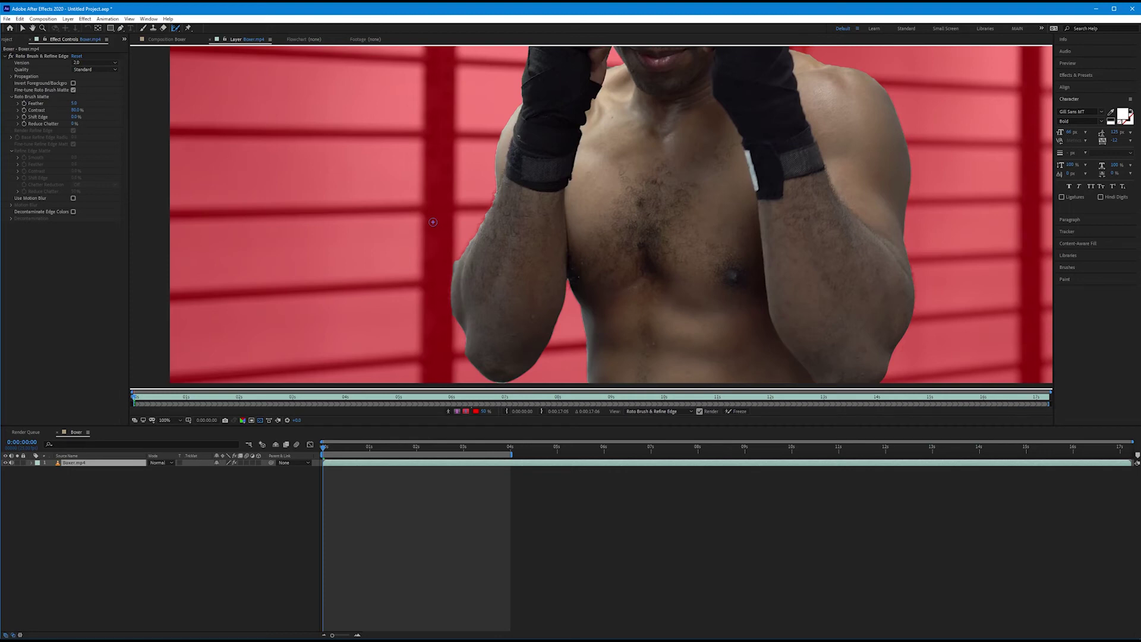
pyautogui.moveTo(432, 222)
pyautogui.mouseDown()
pyautogui.moveTo(456, 222)
pyautogui.moveTo(439, 221)
pyautogui.mouseUp()
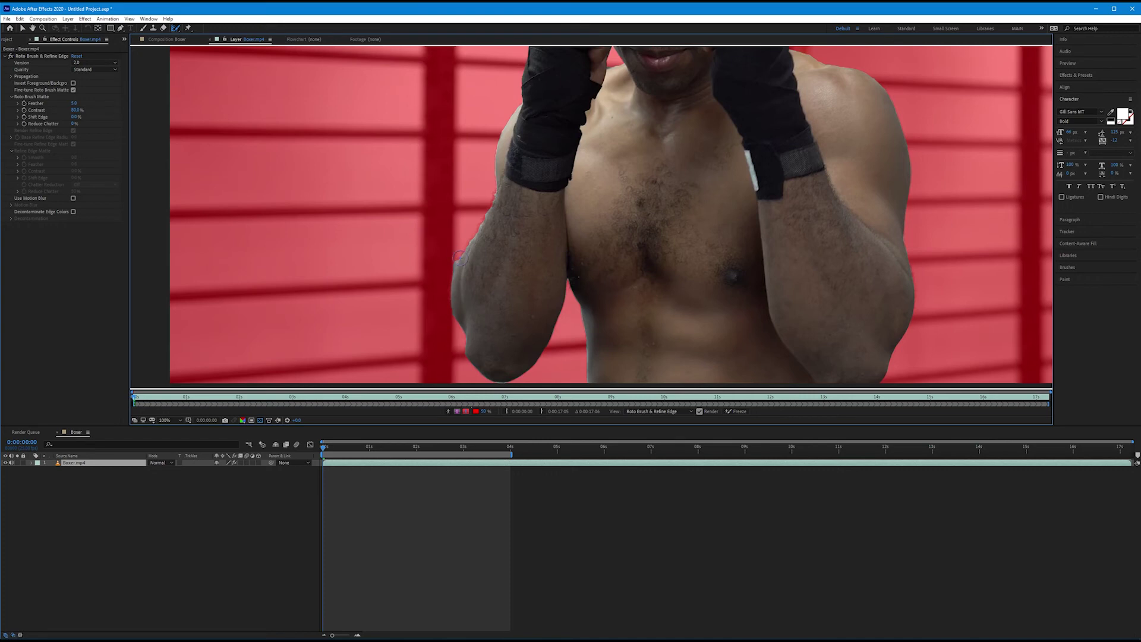
pyautogui.moveTo(459, 262); pyautogui.dragTo(494, 194)
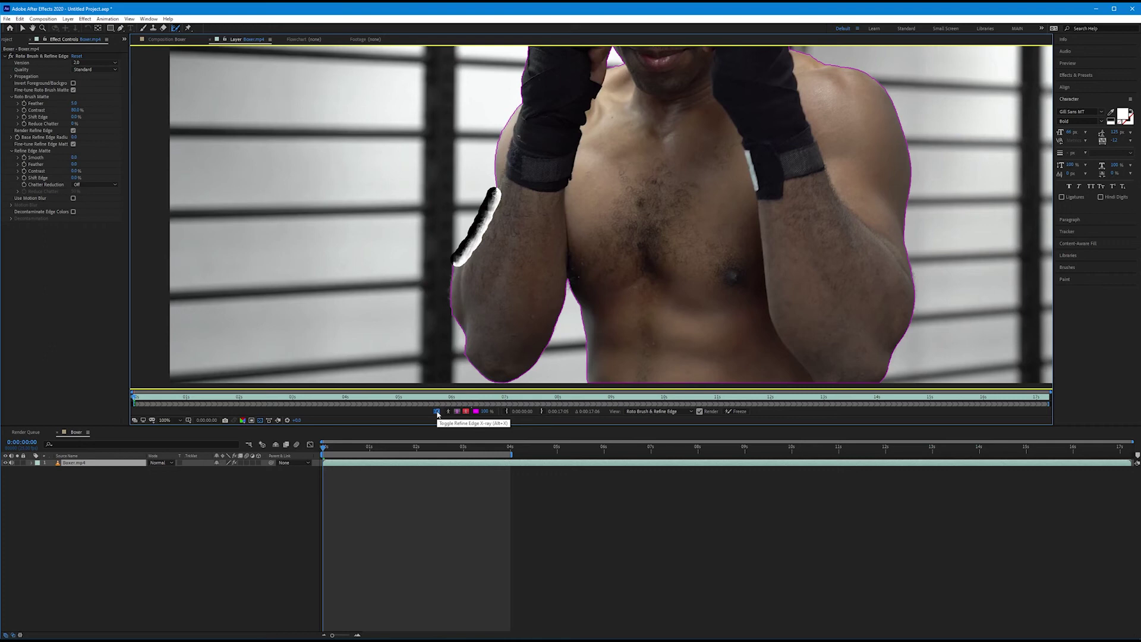
# Check the refined forearm edge with Refine Edge X-ray, then zoom back to 50% showing the whole boxer
pyautogui.click(437, 411)
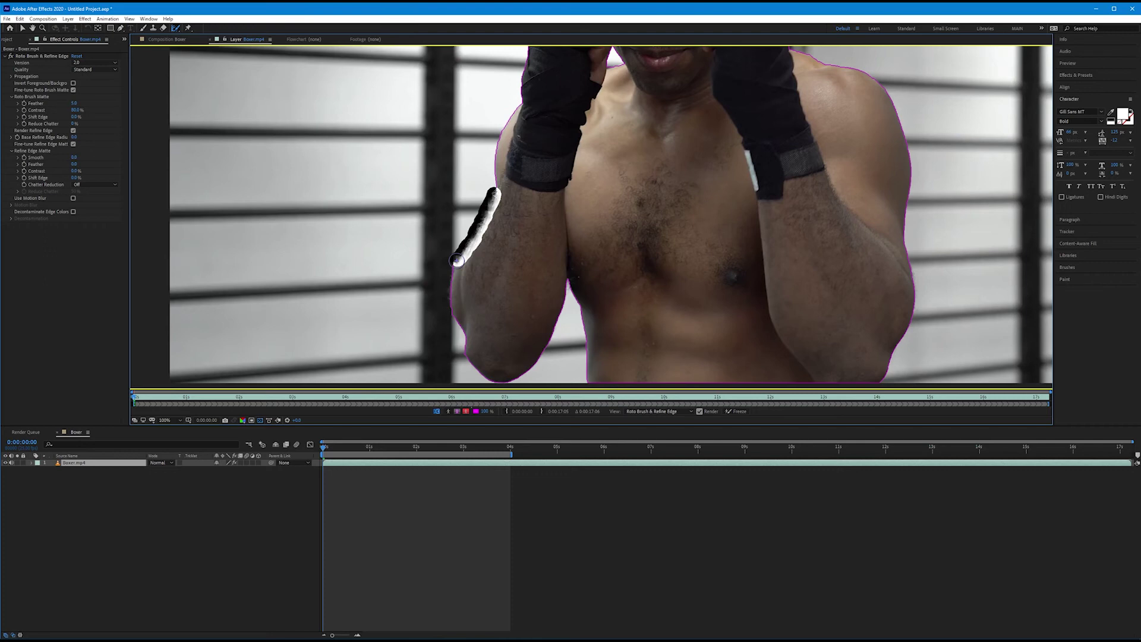
pyautogui.click(437, 411)
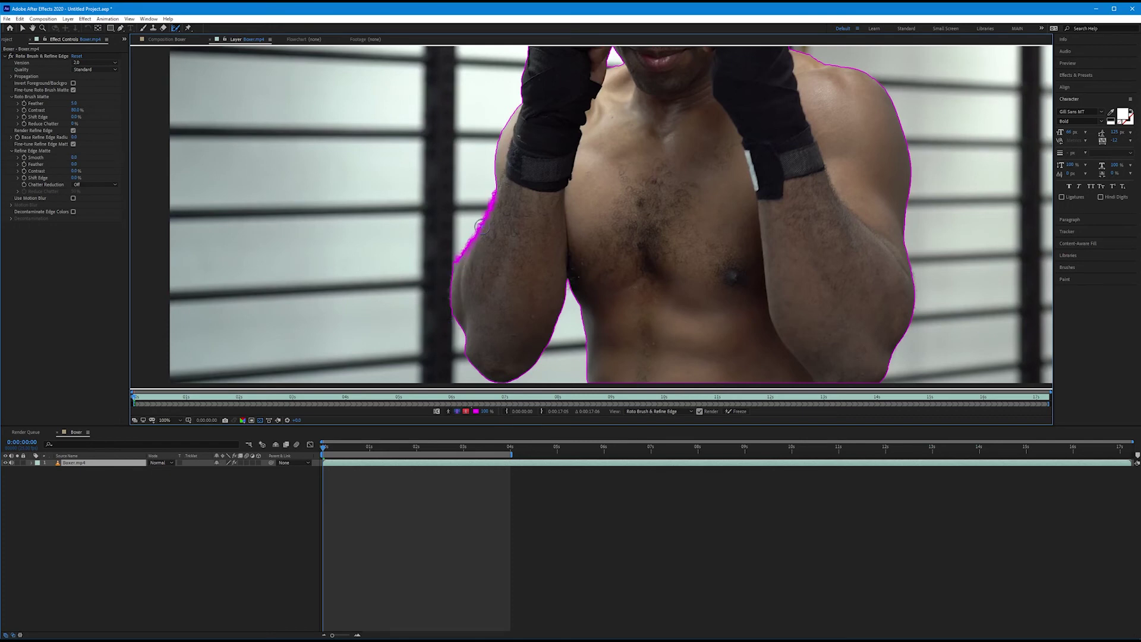
pyautogui.scroll(-2, 482, 227)
pyautogui.moveTo(596, 238); pyautogui.dragTo(508, 294)
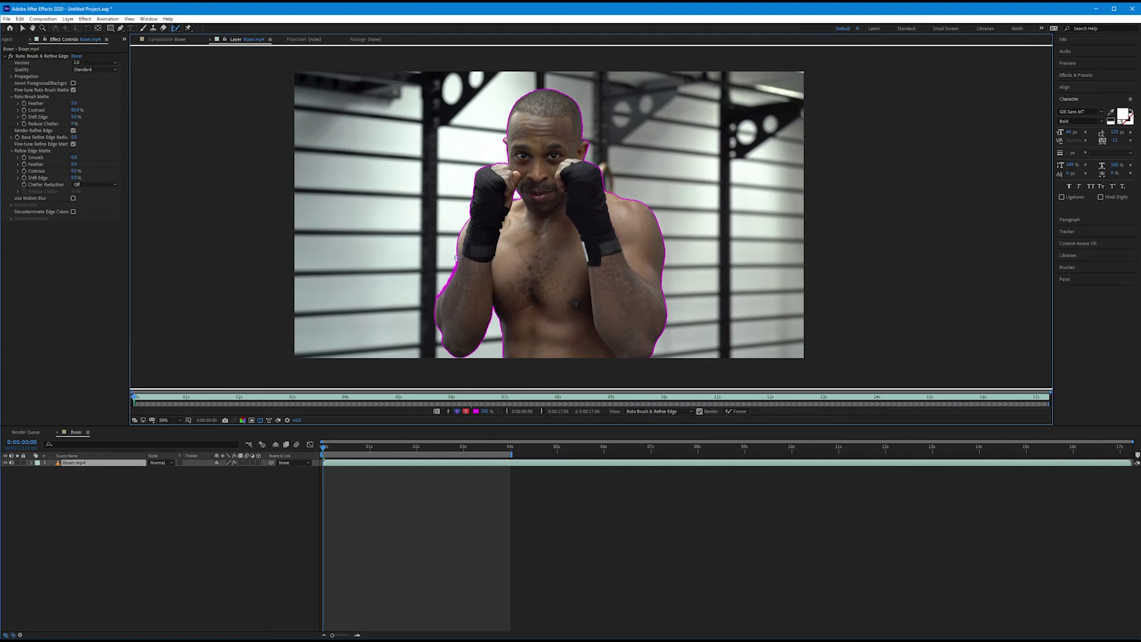
# Compare the boxer's matte edge with Refine Edge X-ray toggled on and off twice
pyautogui.click(437, 412)
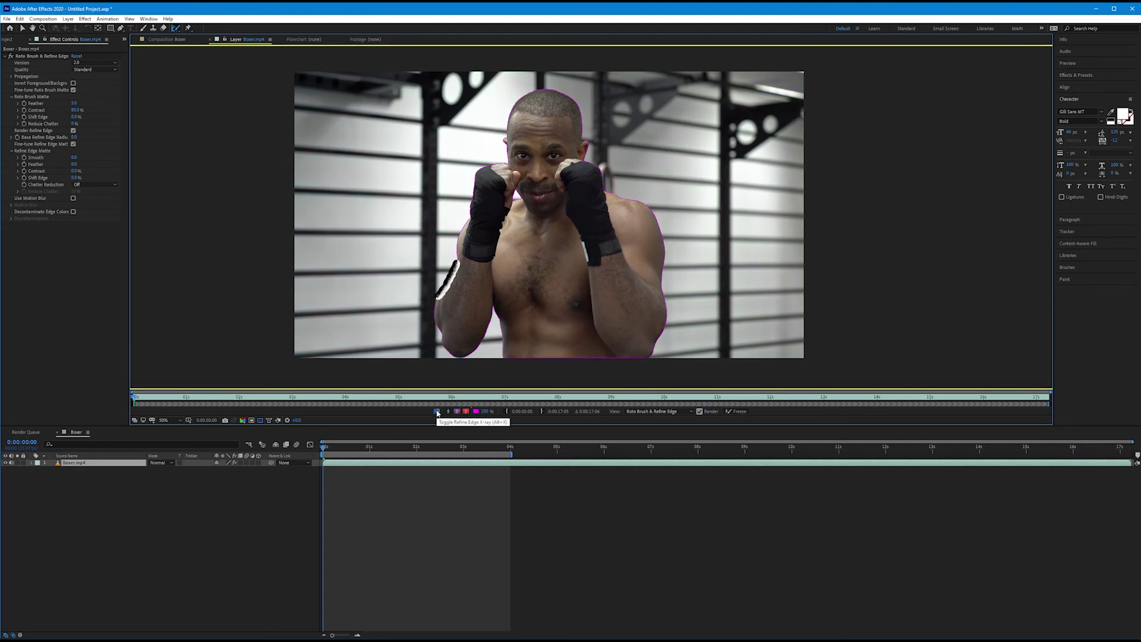
pyautogui.click(437, 411)
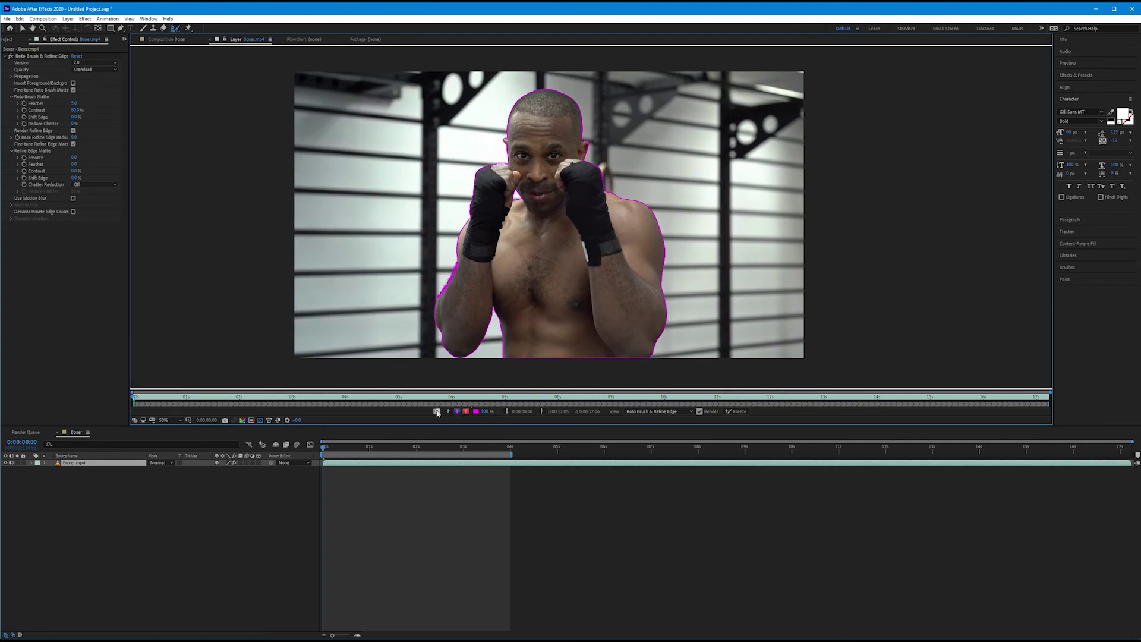
pyautogui.click(436, 411)
pyautogui.click(437, 411)
# Step forward with repeated Page Down presses so the boxer's roto matte propagates to about 0:00:05:00
pyautogui.press('pagedown')
pyautogui.press('pagedown')
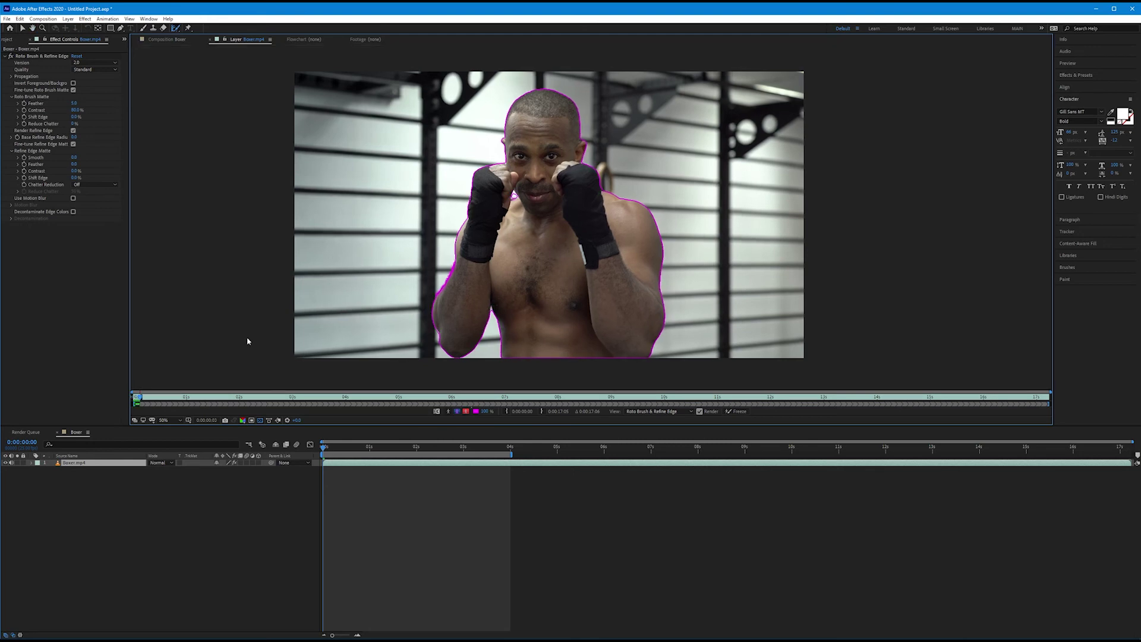
pyautogui.press('pagedown')
pyautogui.press('pagedown')
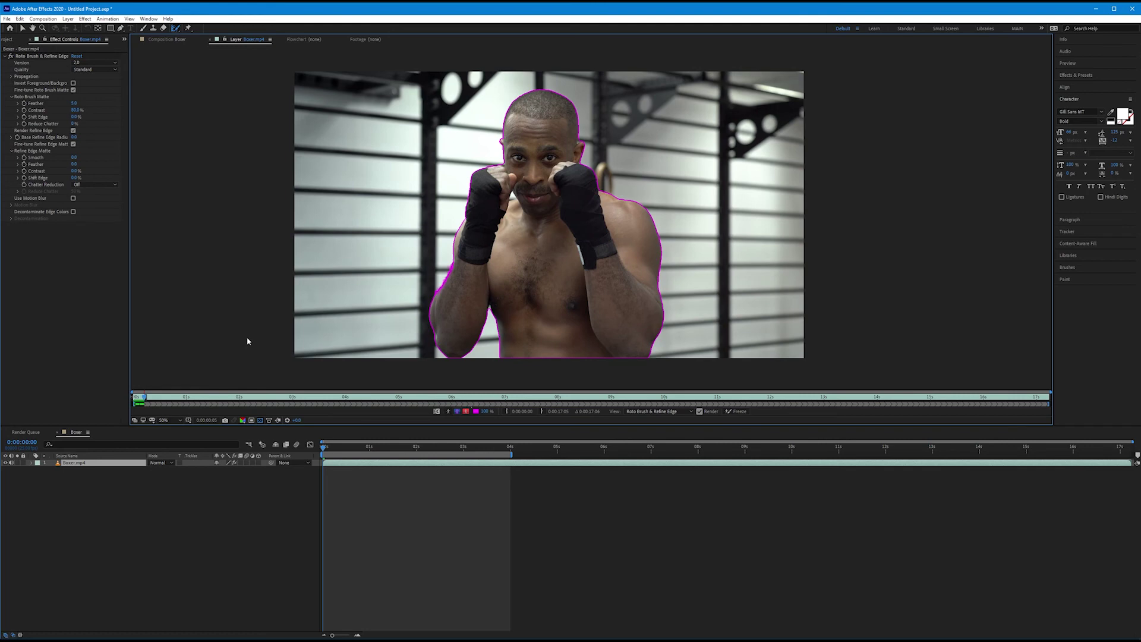
pyautogui.press('pagedown')
pyautogui.press('pagedown')
pyautogui.press('pagedown')
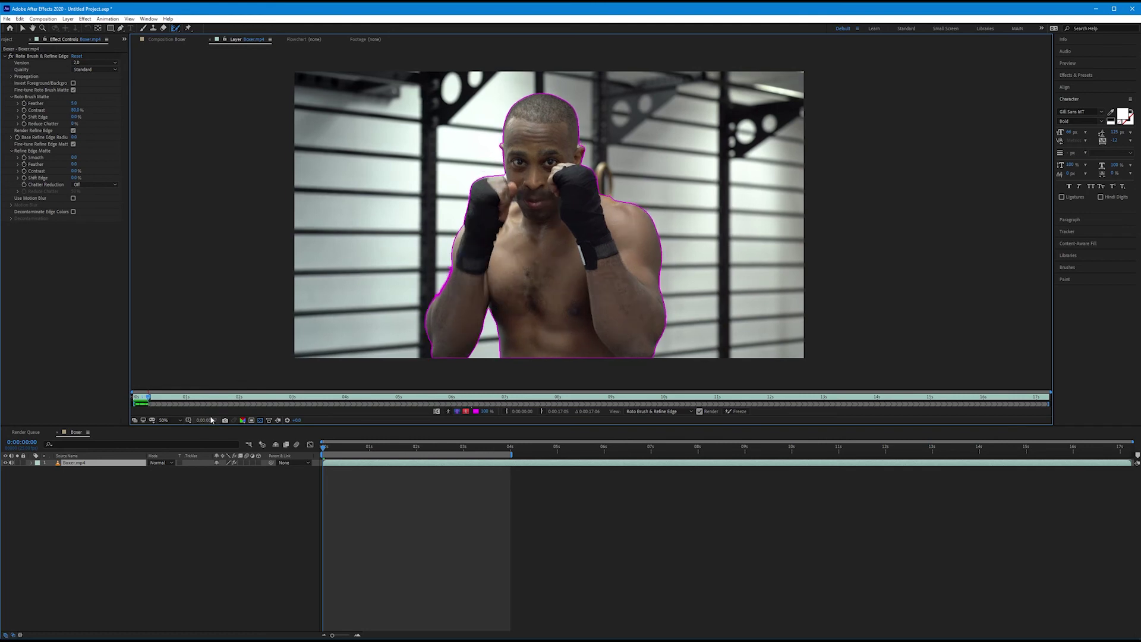
pyautogui.press('pagedown')
pyautogui.press('pagedown')
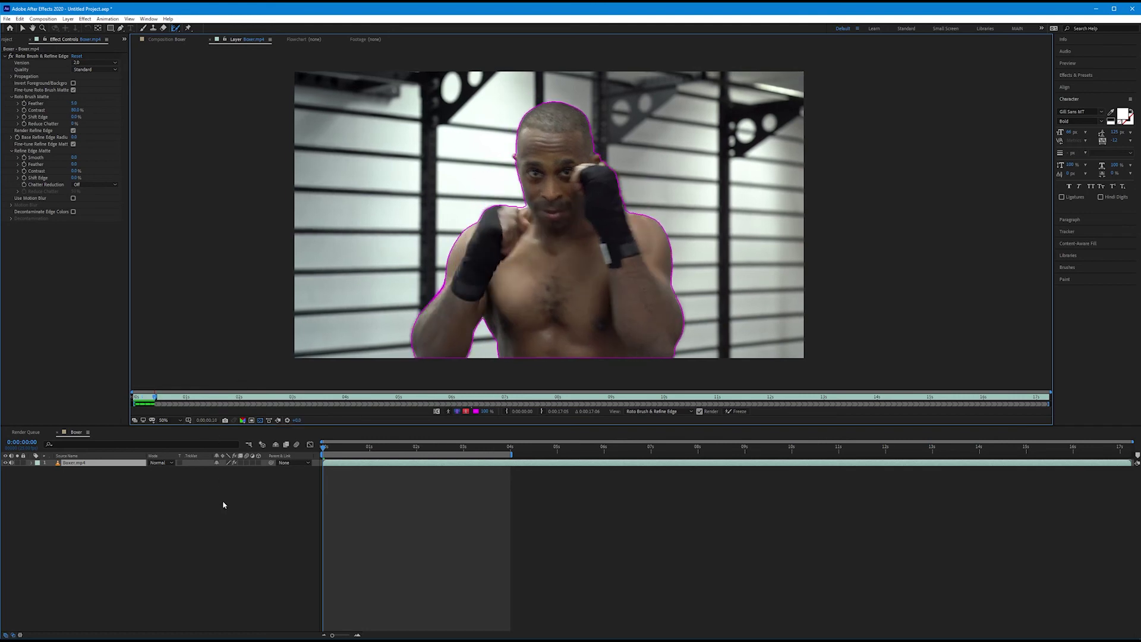
pyautogui.press('pagedown')
pyautogui.press('pagedown')
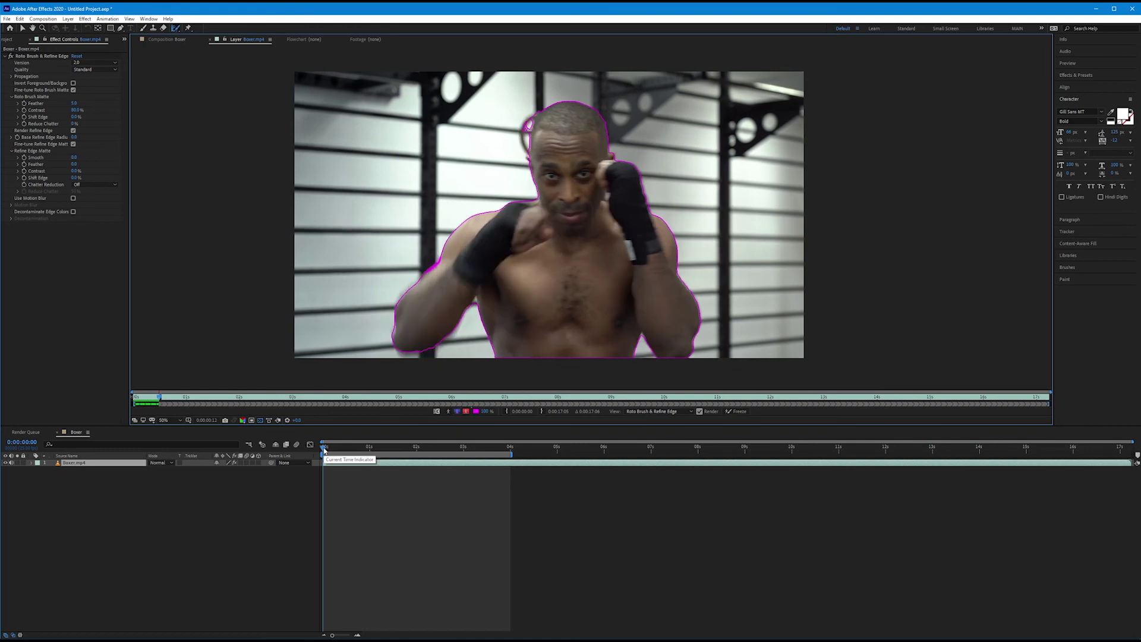
pyautogui.press('pagedown')
pyautogui.press('pagedown')
pyautogui.press('pagedown')
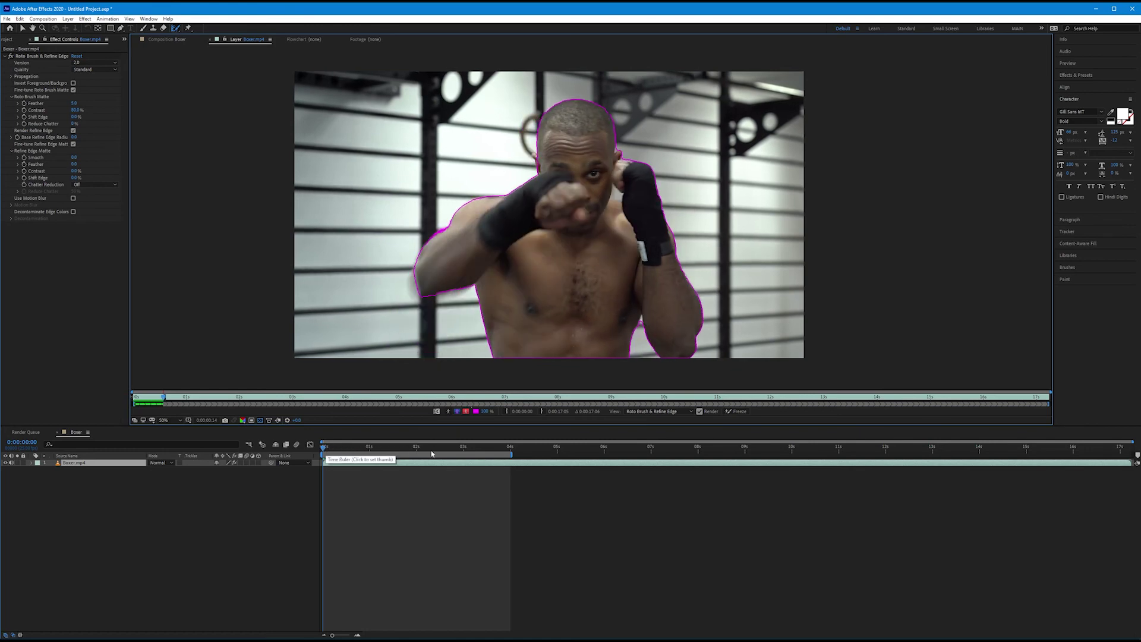
pyautogui.press('pagedown')
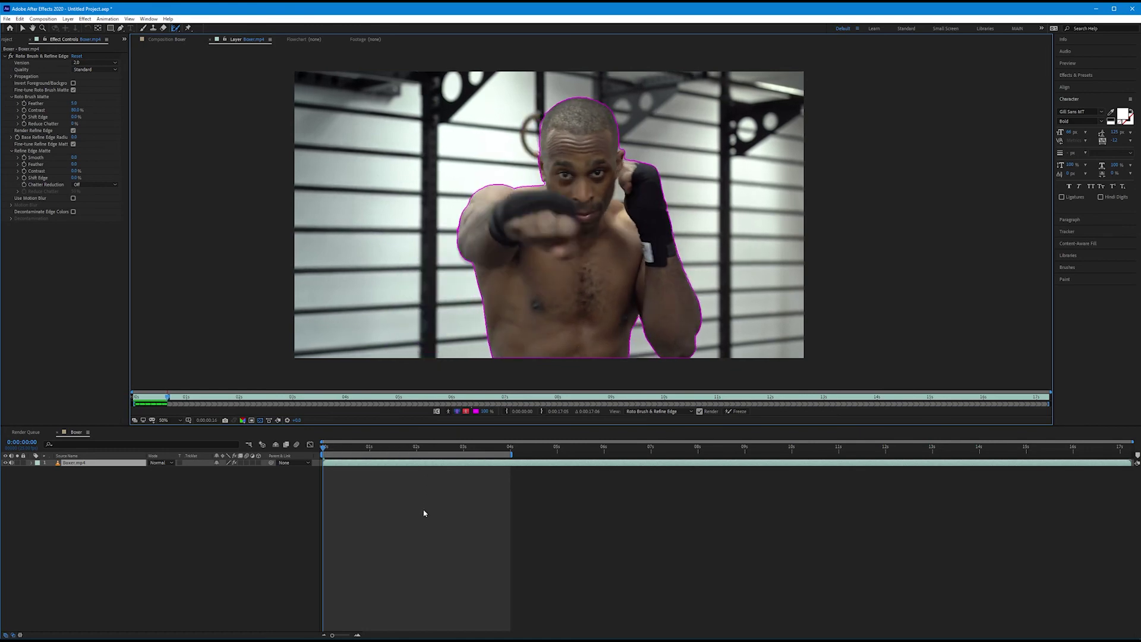
pyautogui.press('pagedown')
pyautogui.press('pagedown')
pyautogui.press('pagedown')
pyautogui.press('pagedown')
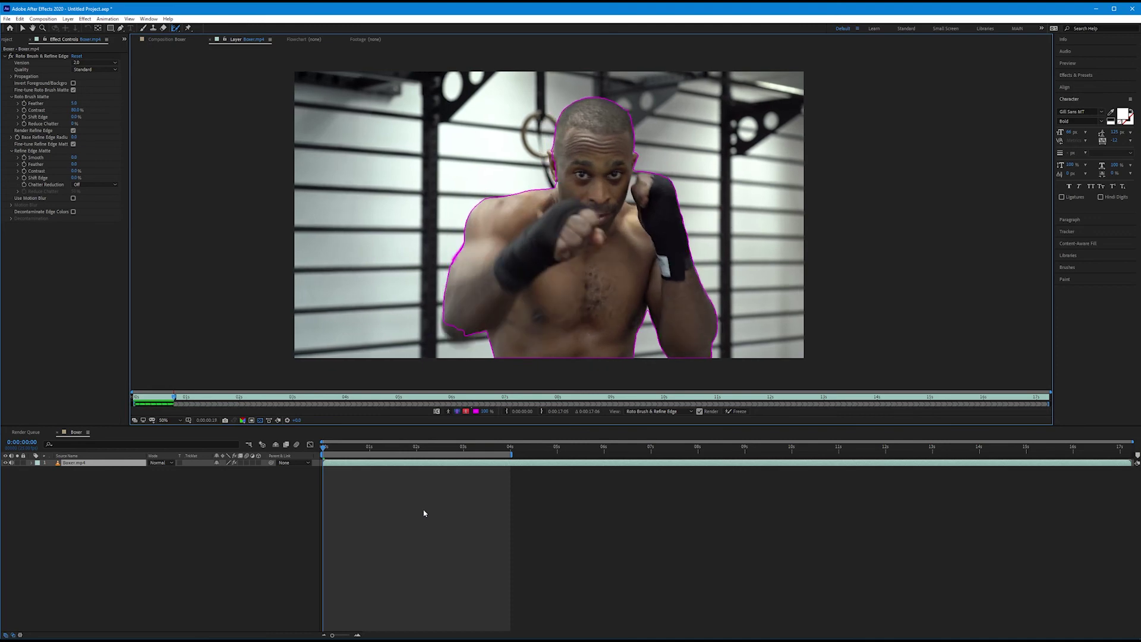
pyautogui.press('pagedown')
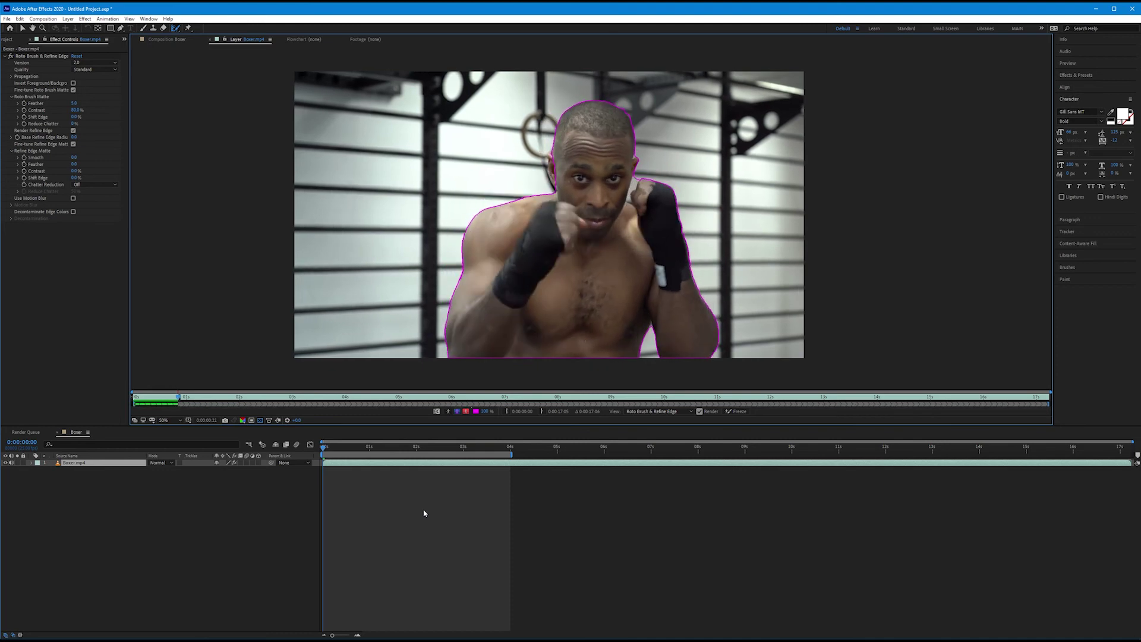
pyautogui.press('pagedown')
pyautogui.press('pagedown')
pyautogui.press('pagedown')
pyautogui.press('pagedown')
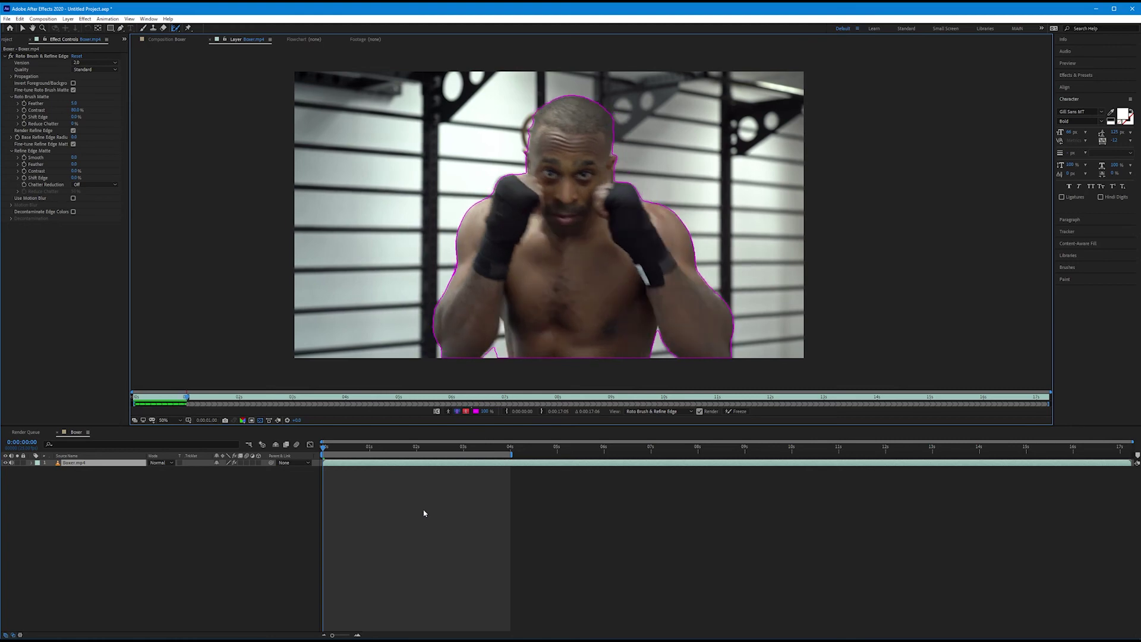
pyautogui.press('pagedown')
pyautogui.press('pagedown')
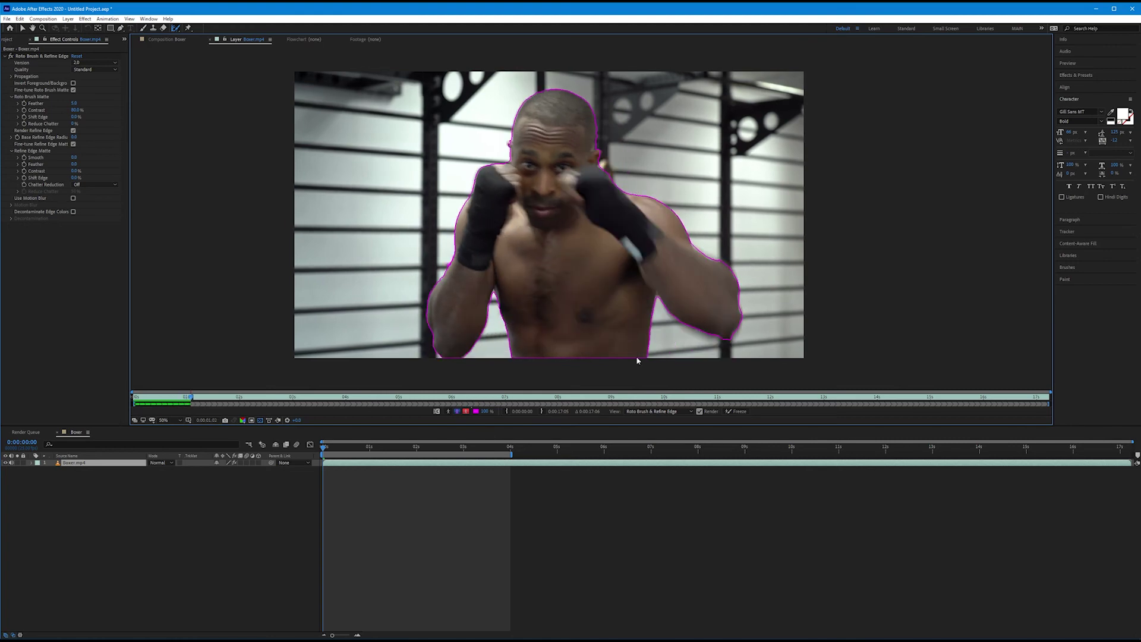
pyautogui.press('pagedown')
pyautogui.press('pagedown')
pyautogui.press('pagedown')
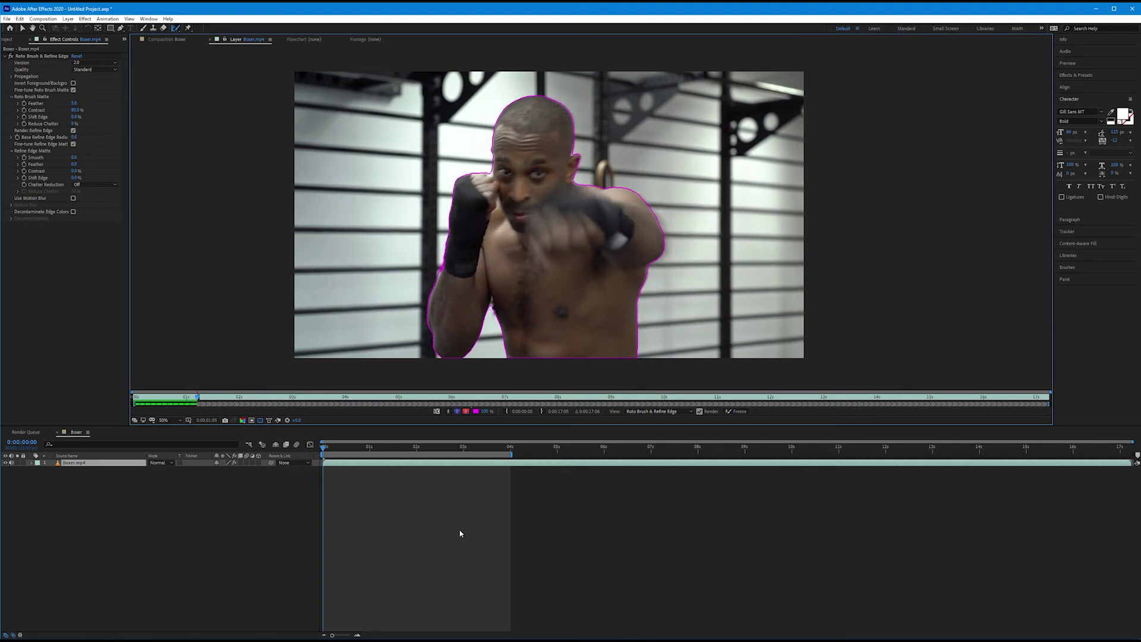
pyautogui.press('pagedown')
pyautogui.press('pagedown')
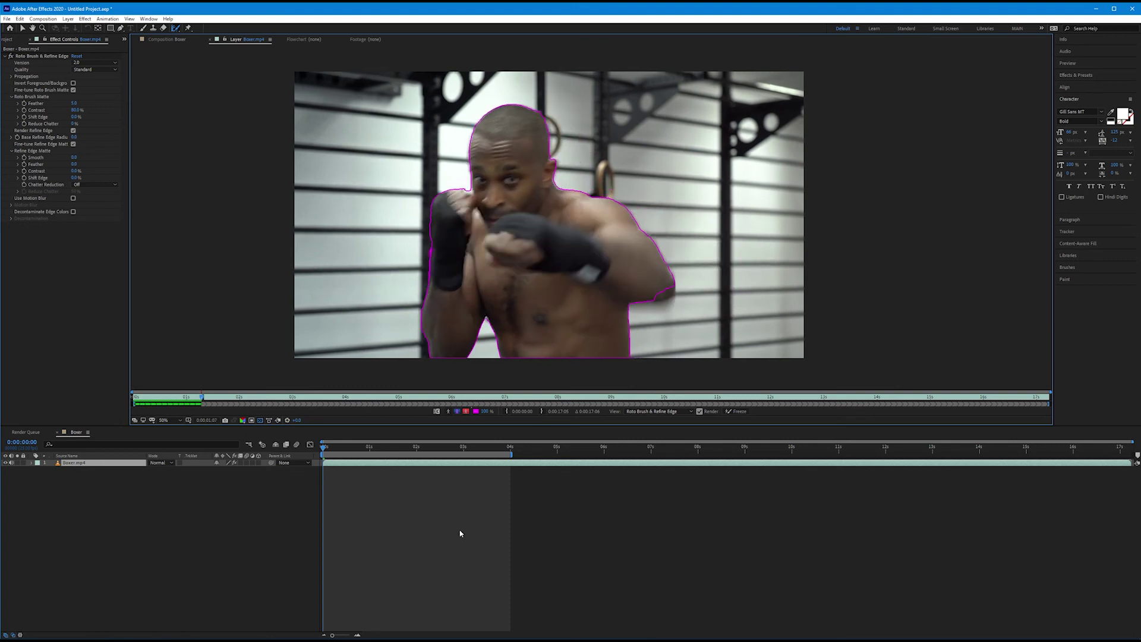
pyautogui.press('pagedown')
pyautogui.press('pagedown')
pyautogui.press('pagedown')
pyautogui.press('pagedown')
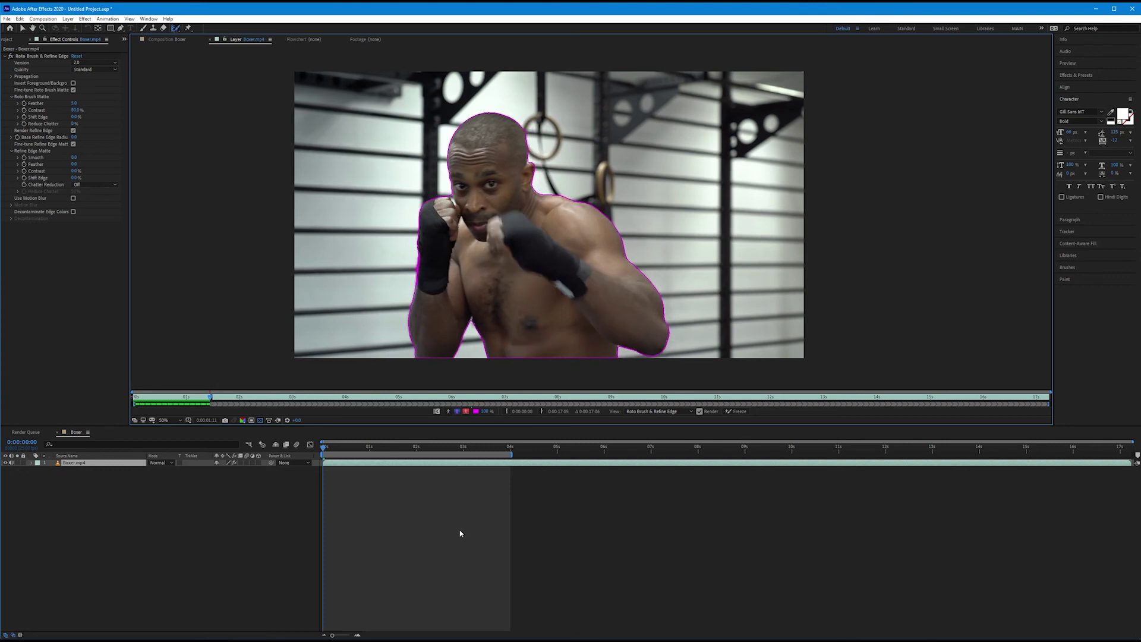
pyautogui.press('pagedown')
pyautogui.press('pagedown')
pyautogui.press('pagedown')
pyautogui.press('pagedown')
pyautogui.press('pagedown')
pyautogui.press('pagedown')
pyautogui.press('pagedown')
pyautogui.press('pagedown')
pyautogui.press('pagedown')
pyautogui.press('pagedown')
pyautogui.press('pagedown')
pyautogui.press('pagedown')
pyautogui.press('pagedown')
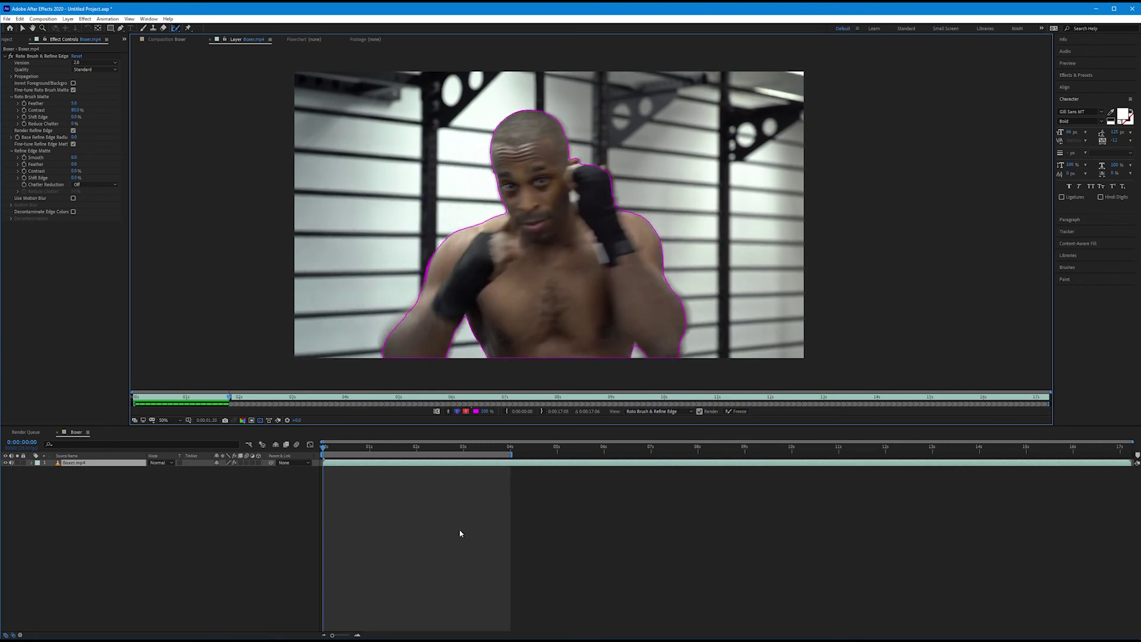
pyautogui.press('pagedown')
pyautogui.press('pagedown')
pyautogui.press('pagedown')
pyautogui.press('pagedown')
pyautogui.press('pagedown')
pyautogui.press('pagedown')
pyautogui.press('pagedown')
pyautogui.press('pagedown')
pyautogui.press('pagedown')
pyautogui.press('pagedown')
pyautogui.press('pagedown')
pyautogui.press('pagedown')
pyautogui.press('pagedown')
pyautogui.press('pagedown')
pyautogui.press('pagedown')
pyautogui.press('pagedown')
pyautogui.press('pagedown')
pyautogui.press('pagedown')
pyautogui.press('pagedown')
pyautogui.press('pagedown')
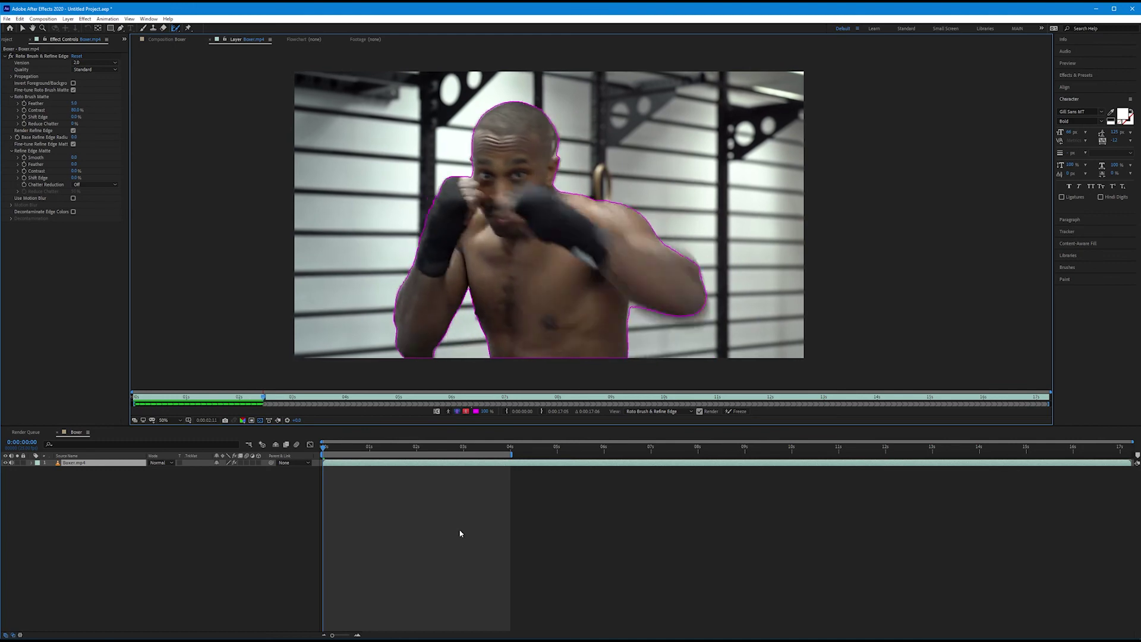
pyautogui.press('pagedown')
pyautogui.press('pagedown')
pyautogui.press('pagedown')
pyautogui.press('pagedown')
pyautogui.press('pagedown')
pyautogui.press('pagedown')
pyautogui.press('pagedown')
pyautogui.press('pagedown')
pyautogui.press('pagedown')
pyautogui.press('pagedown')
pyautogui.press('pagedown')
pyautogui.press('pagedown')
pyautogui.press('pagedown')
pyautogui.press('pagedown')
pyautogui.press('pagedown')
pyautogui.press('pagedown')
pyautogui.press('pagedown')
pyautogui.press('pagedown')
pyautogui.press('pagedown')
pyautogui.press('pagedown')
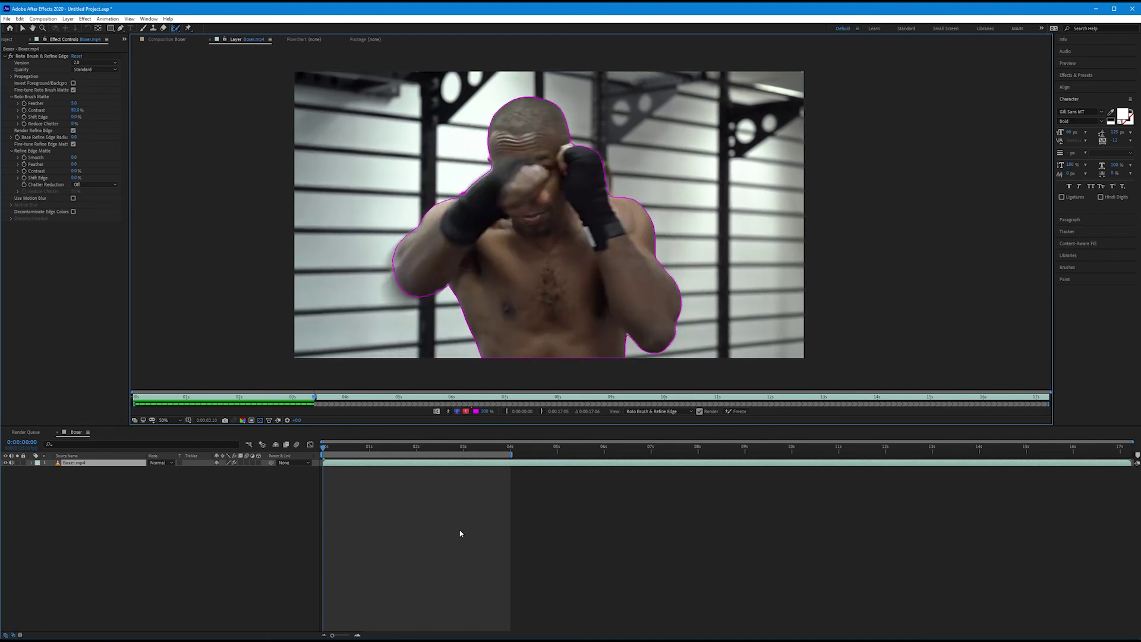
pyautogui.press('pagedown')
pyautogui.press('pagedown')
pyautogui.press('pagedown')
pyautogui.press('pagedown')
pyautogui.press('pagedown')
pyautogui.press('pagedown')
pyautogui.press('pagedown')
pyautogui.press('pagedown')
pyautogui.press('pagedown')
pyautogui.press('pagedown')
pyautogui.press('pagedown')
pyautogui.press('pagedown')
pyautogui.press('pagedown')
pyautogui.press('pagedown')
pyautogui.press('pagedown')
pyautogui.press('pagedown')
pyautogui.press('pagedown')
pyautogui.press('pagedown')
pyautogui.press('pagedown')
pyautogui.press('pagedown')
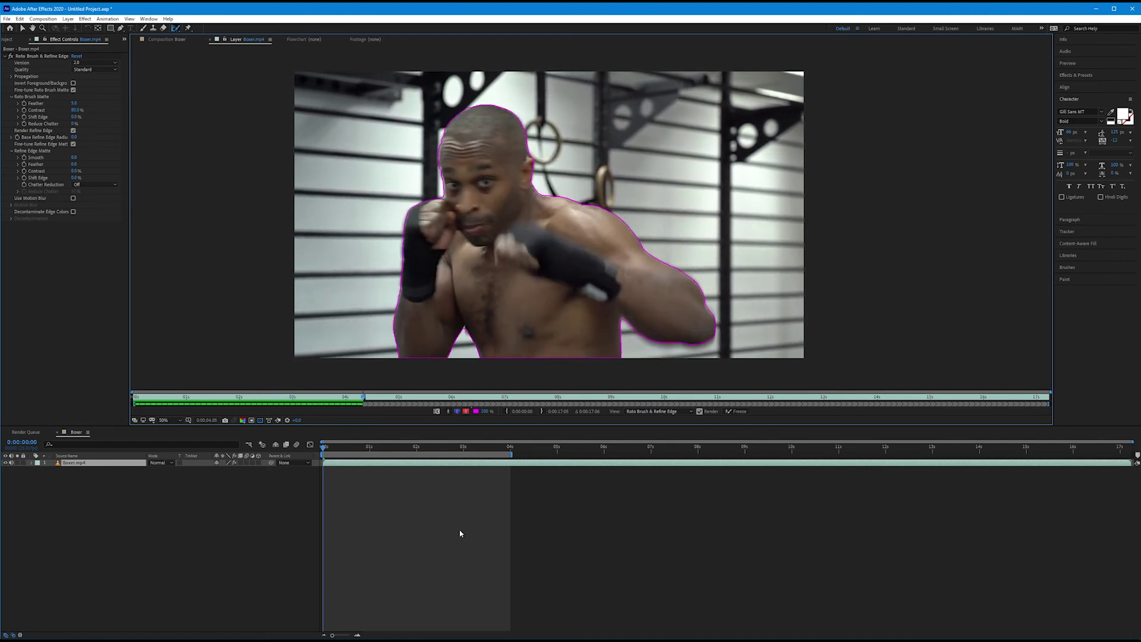
pyautogui.press('pagedown')
pyautogui.press('pagedown')
pyautogui.press('pagedown')
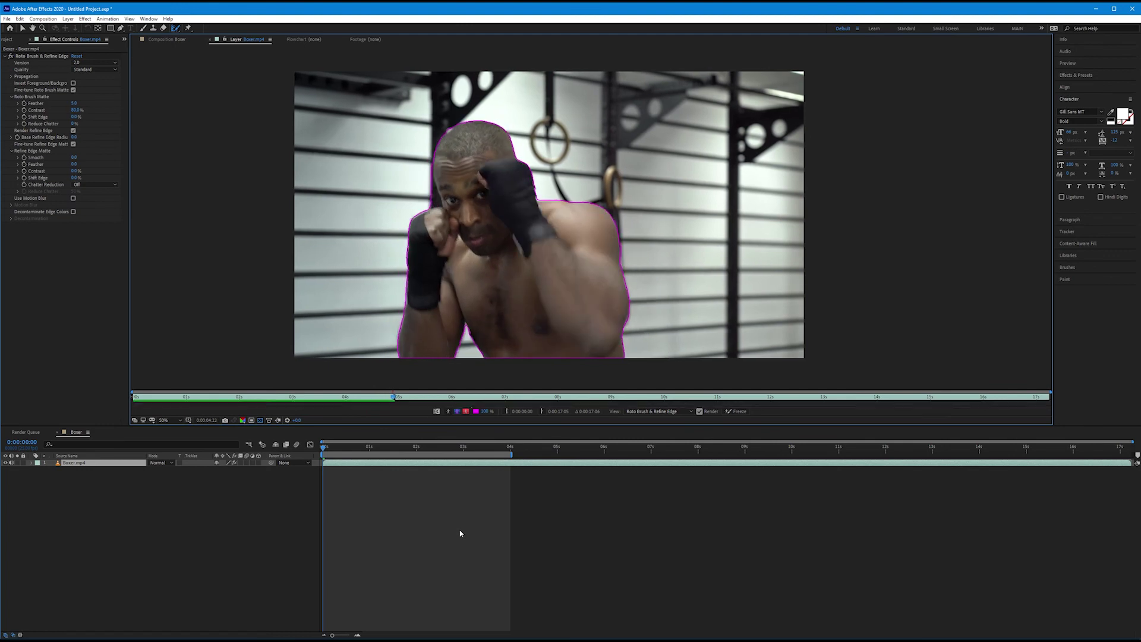
pyautogui.press('pagedown')
pyautogui.press('pagedown')
pyautogui.press('pagedown')
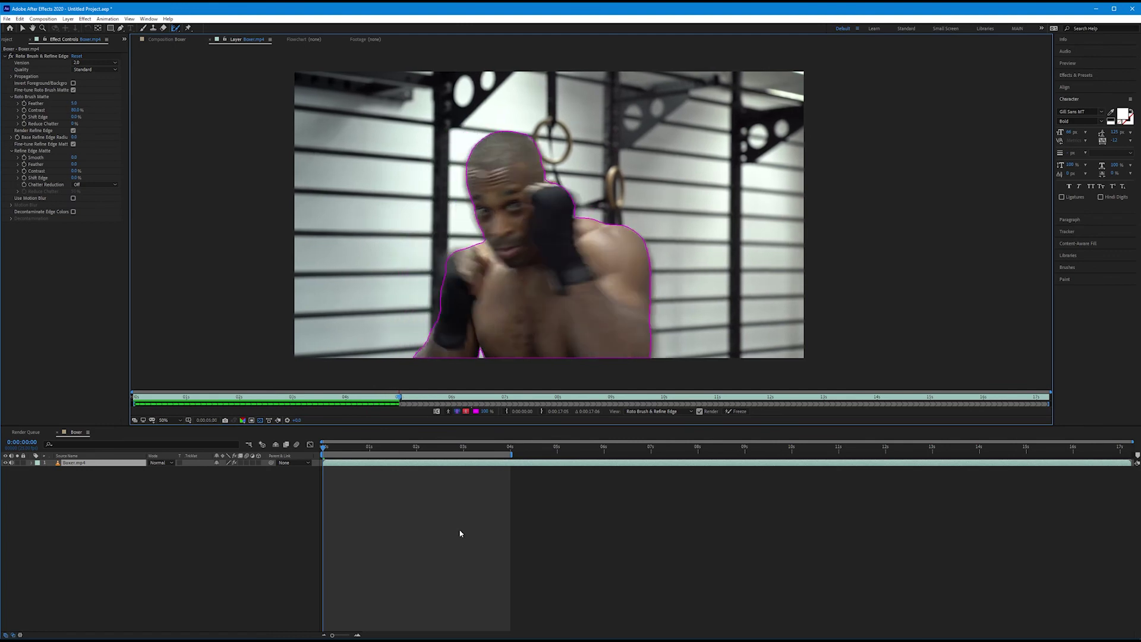
pyautogui.press('pagedown')
pyautogui.press('pagedown')
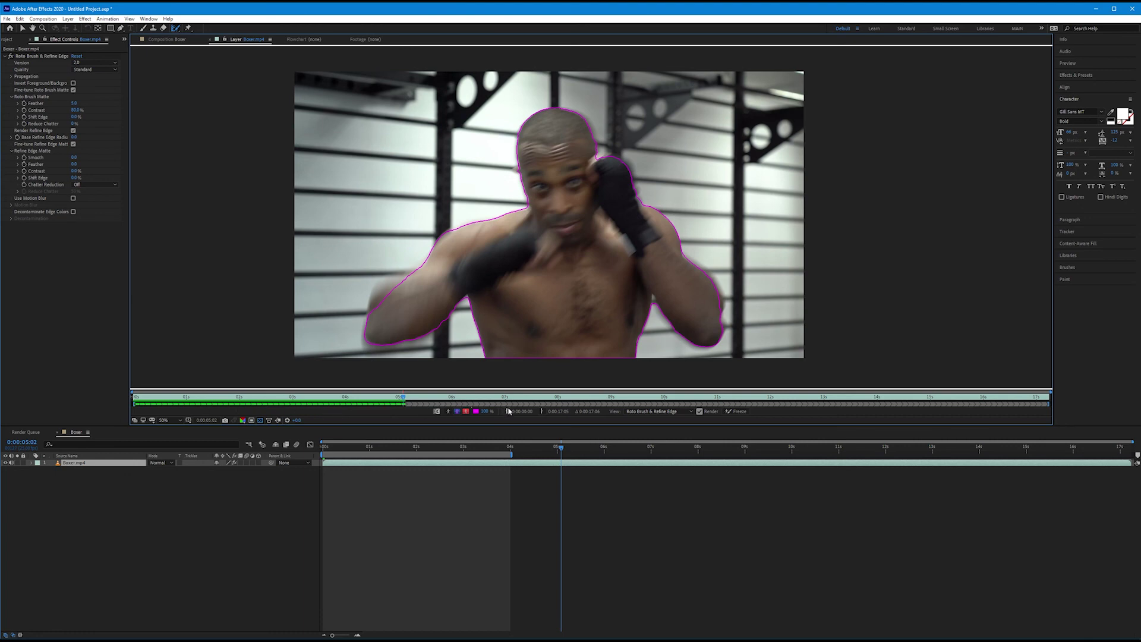
# Drag the current-time indicator back to about 0:00:03:20 to review the propagated matte
pyautogui.moveTo(404, 397)
pyautogui.mouseDown()
pyautogui.moveTo(147, 394)
pyautogui.moveTo(343, 389)
pyautogui.moveTo(333, 387)
pyautogui.mouseUp()
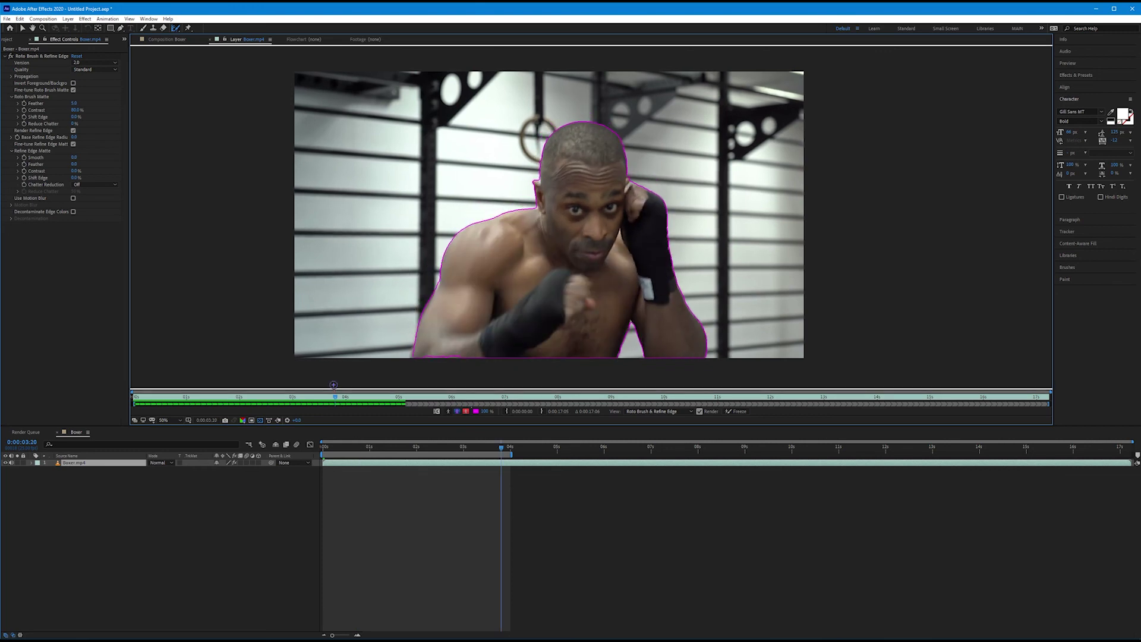